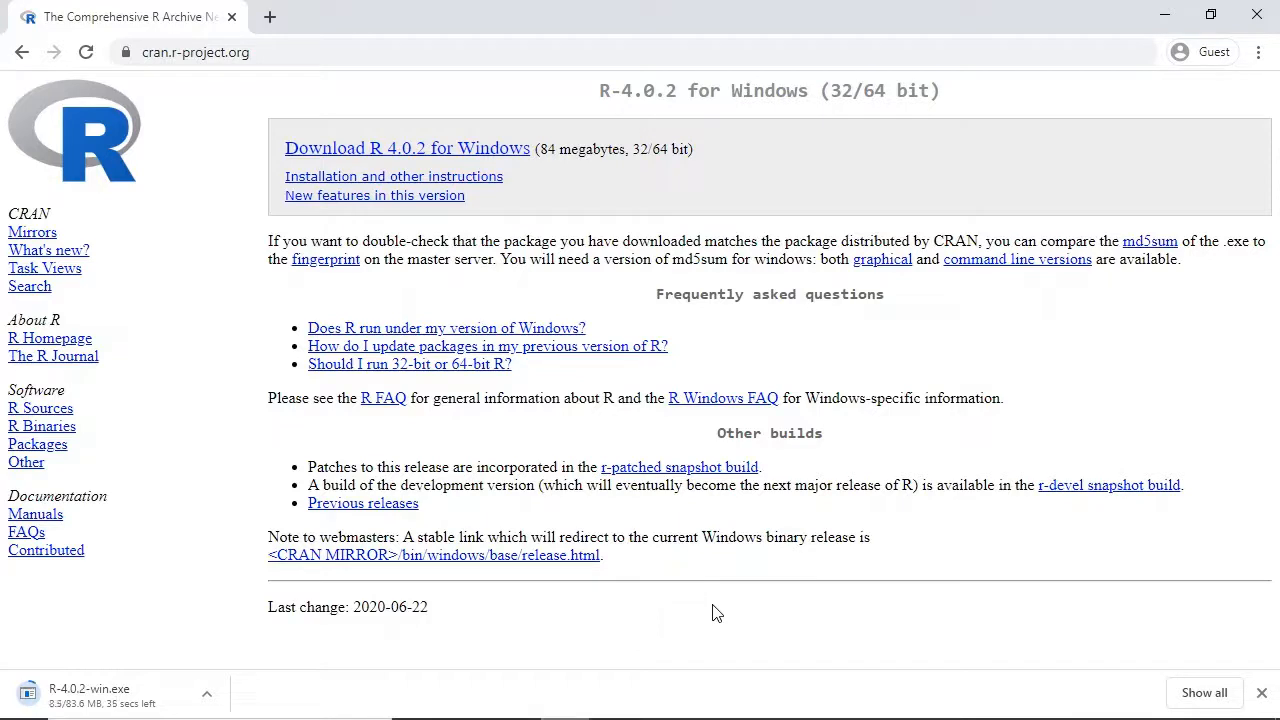
Start the downloaded R-4.0.2 installer with English as the setup language and proceed past the license information
left_click(97, 694)
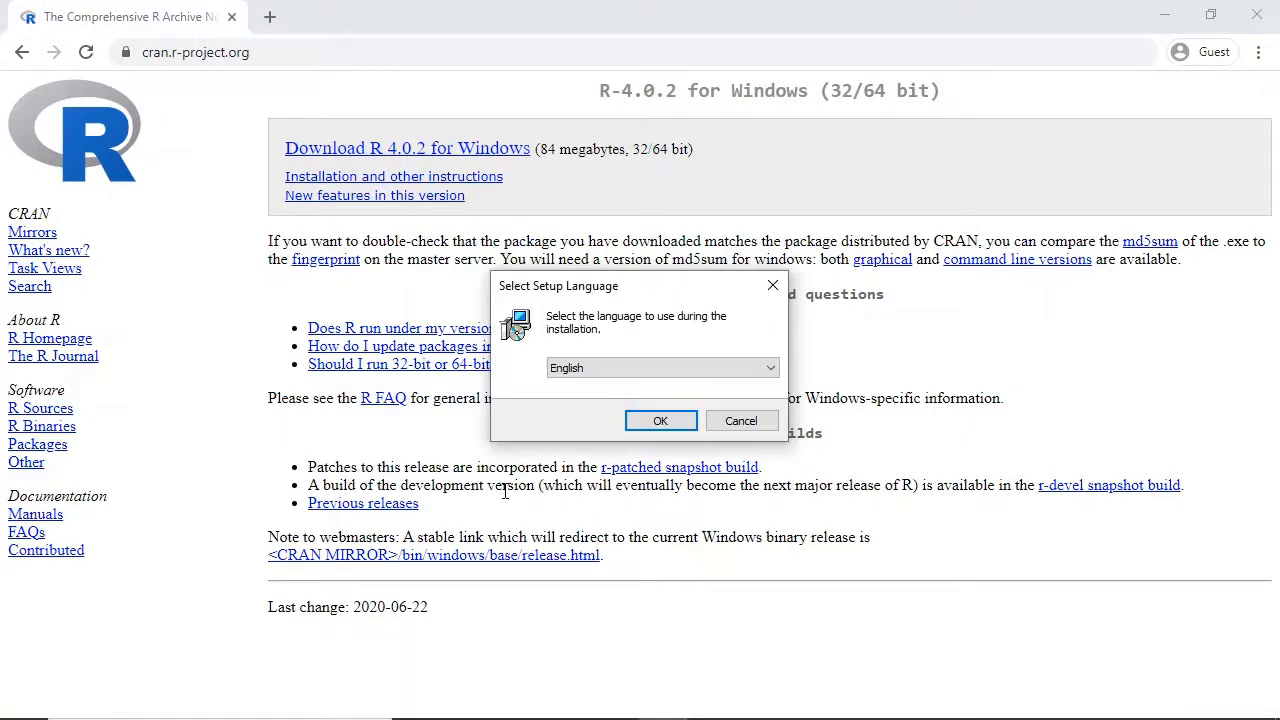
left_click(662, 421)
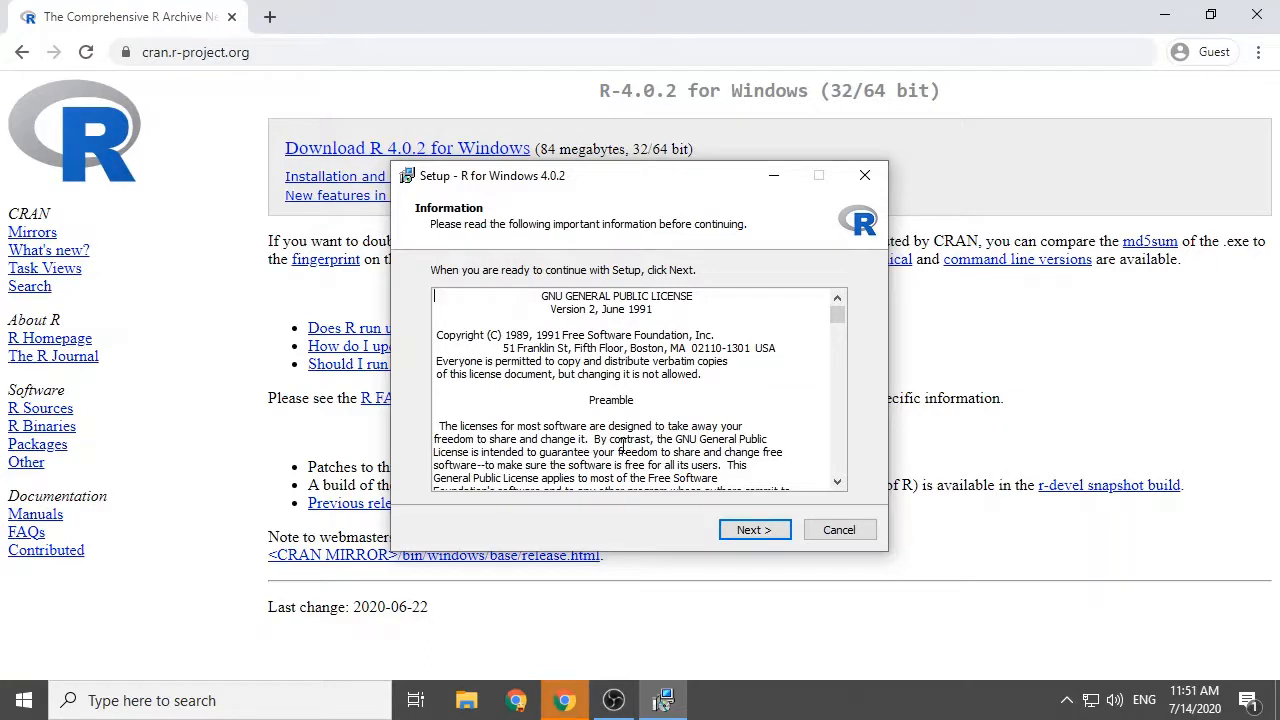
left_click(752, 530)
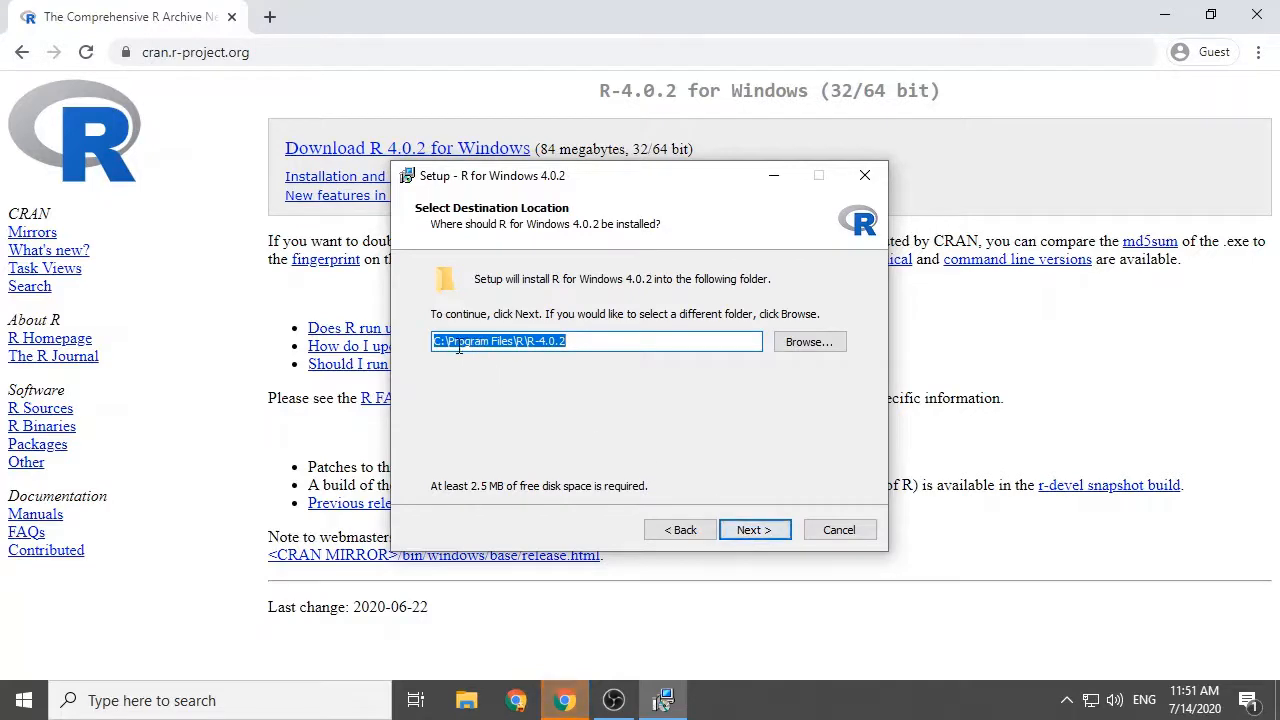
Remove the Program Files part from R's destination folder path and continue to the component selection
key("BackSpace")
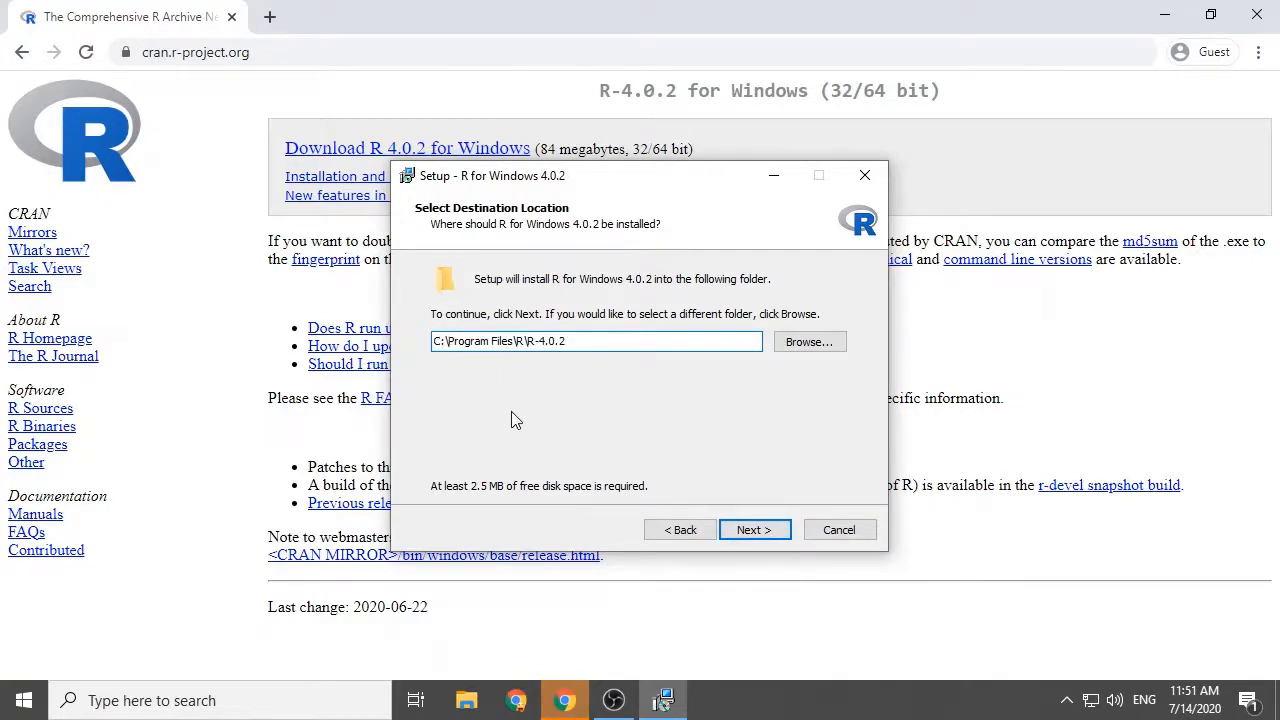
key("Delete")
key("Delete")
key("Delete")
key("Delete")
key("Delete")
key("Delete")
key("Delete")
key("Delete")
key("Delete")
key("Delete")
key("Delete")
key("Delete")
key("Delete")
key("Delete")
key("Delete")
left_click(764, 536)
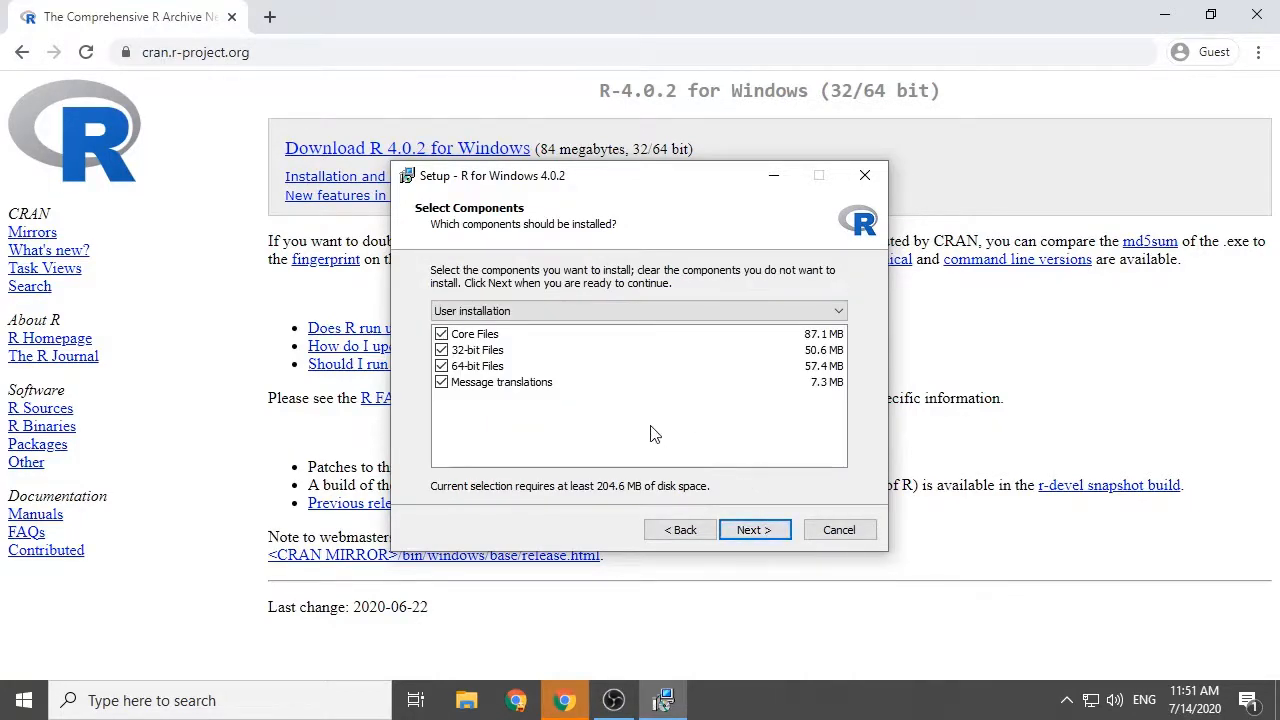
Exclude the 32-bit files from the installation and accept the default startup options and the R Start Menu folder
left_click(442, 350)
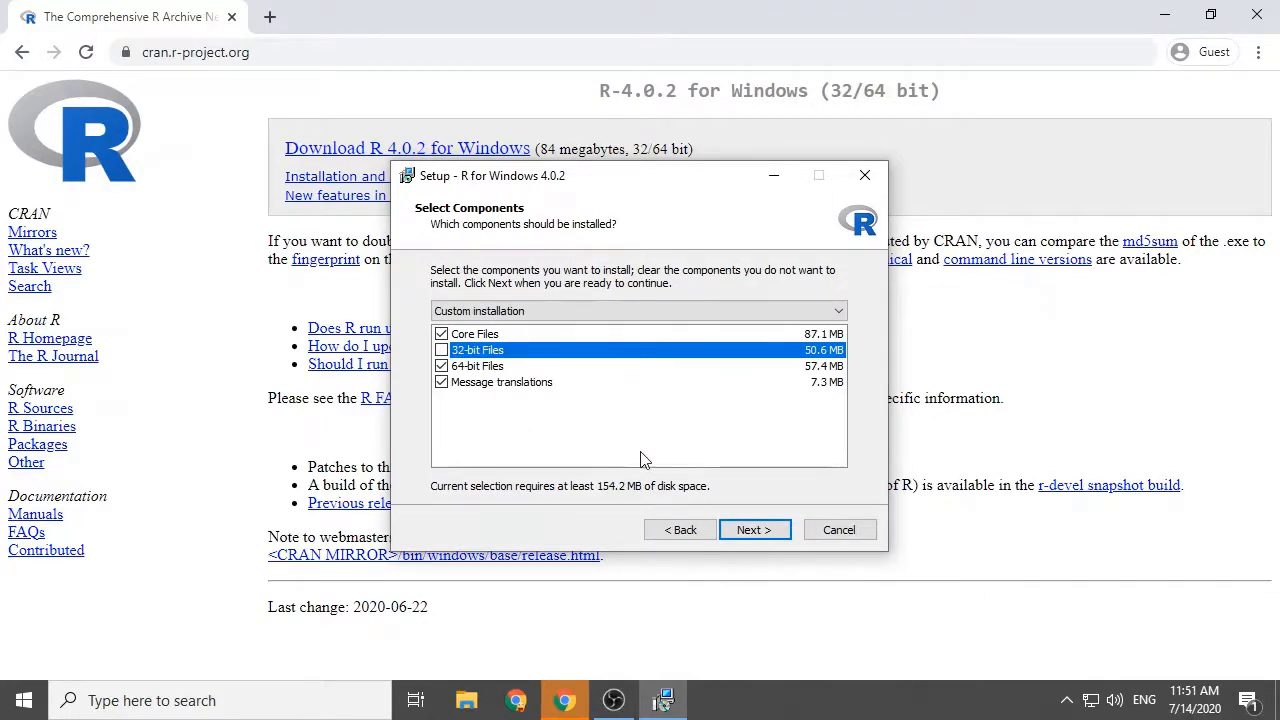
left_click(771, 538)
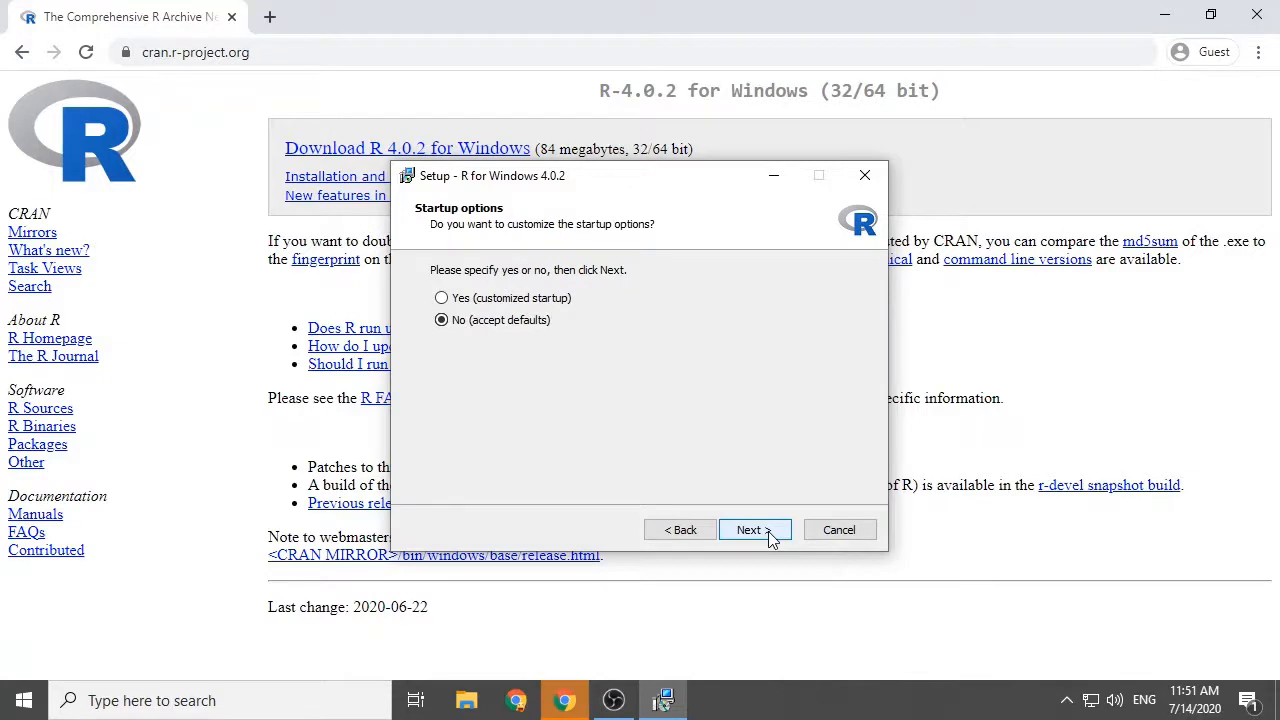
left_click(771, 538)
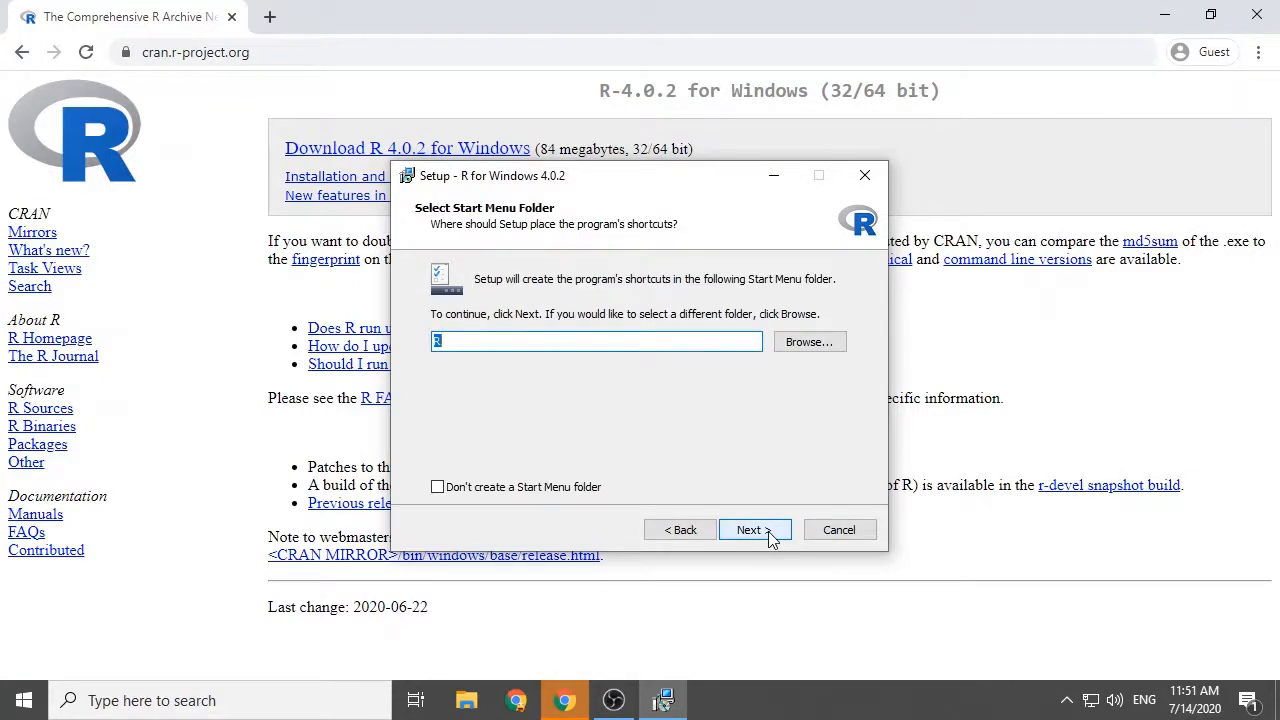
left_click(771, 538)
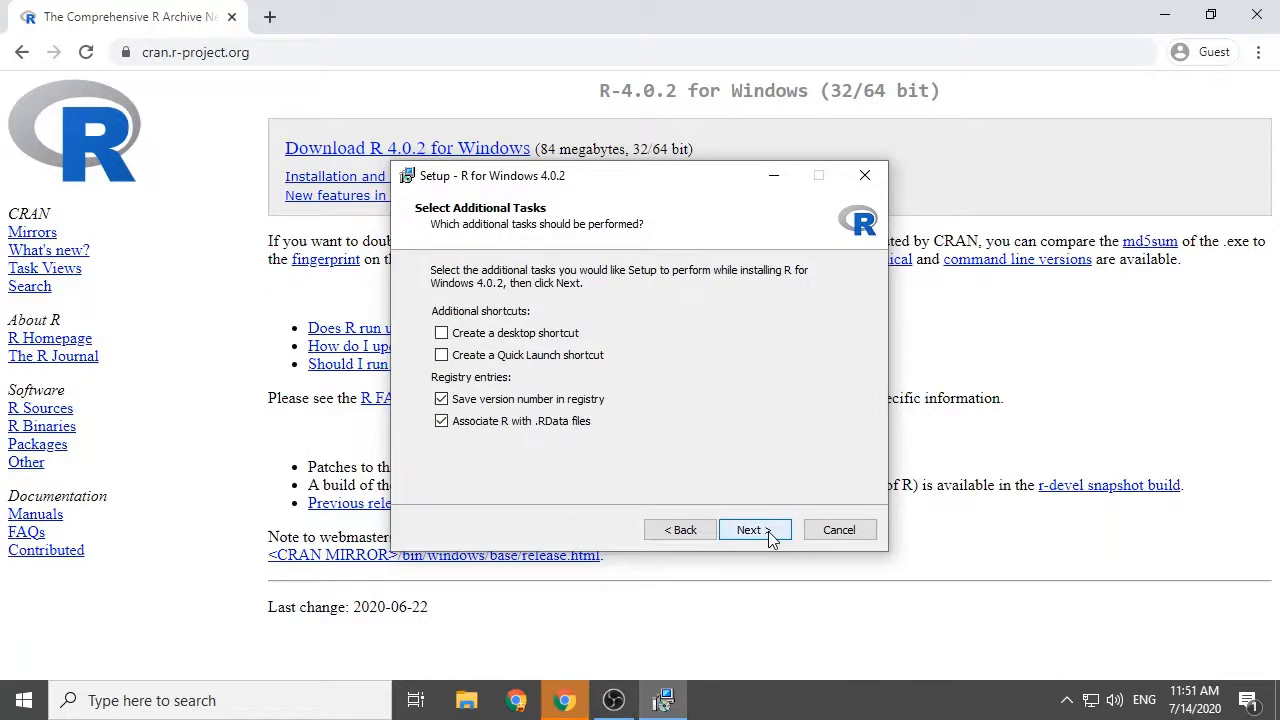
Complete the R installation with the default additional tasks and launch R x64 4.0.2
left_click(771, 538)
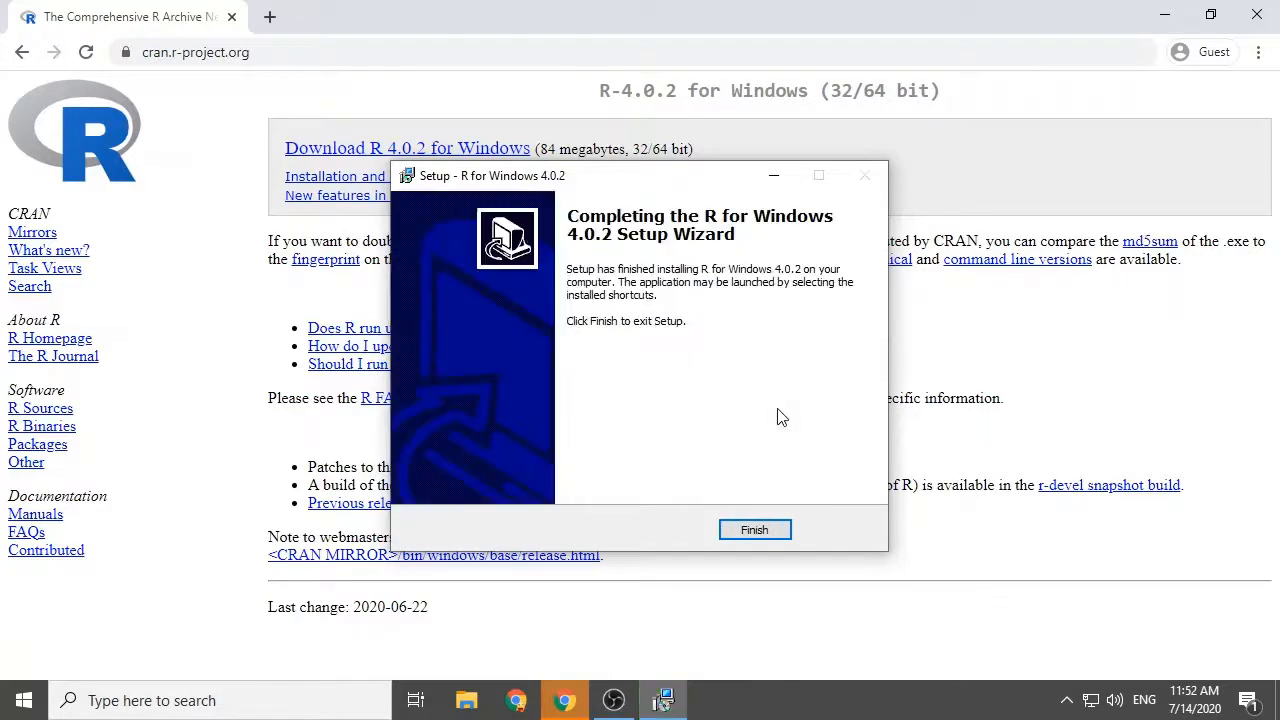
left_click(750, 532)
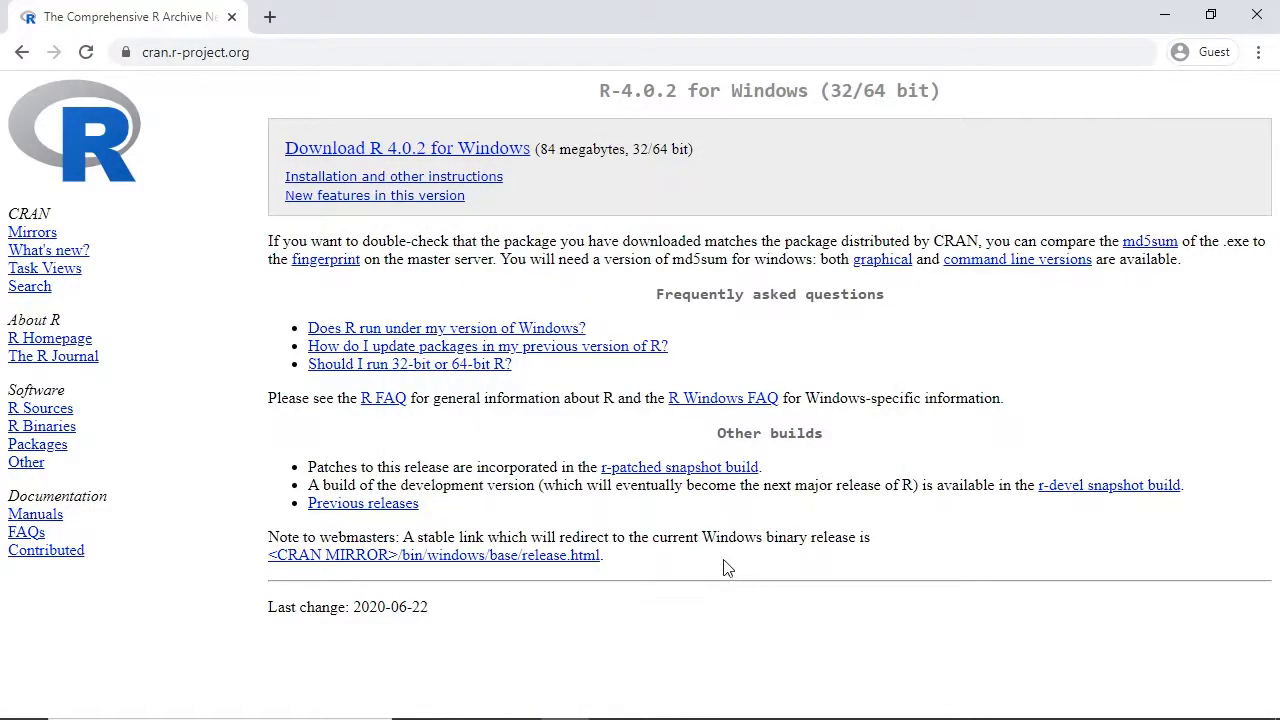
left_click(28, 706)
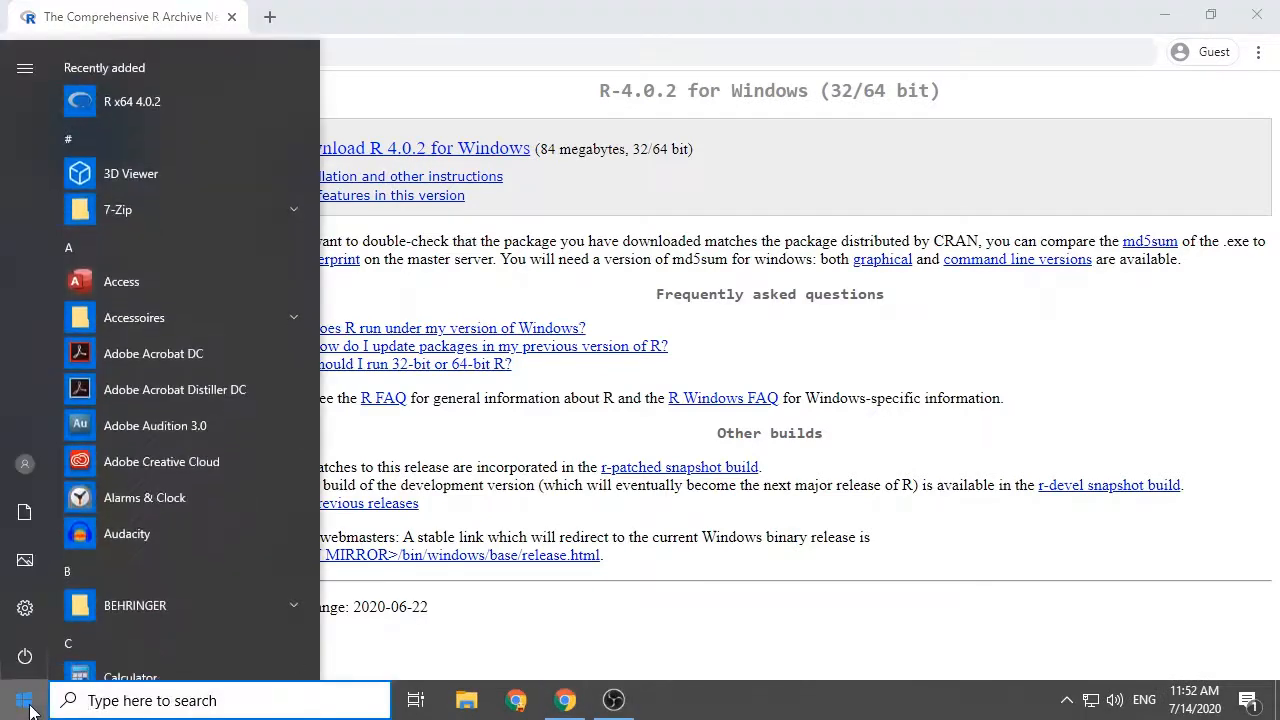
left_click(145, 105)
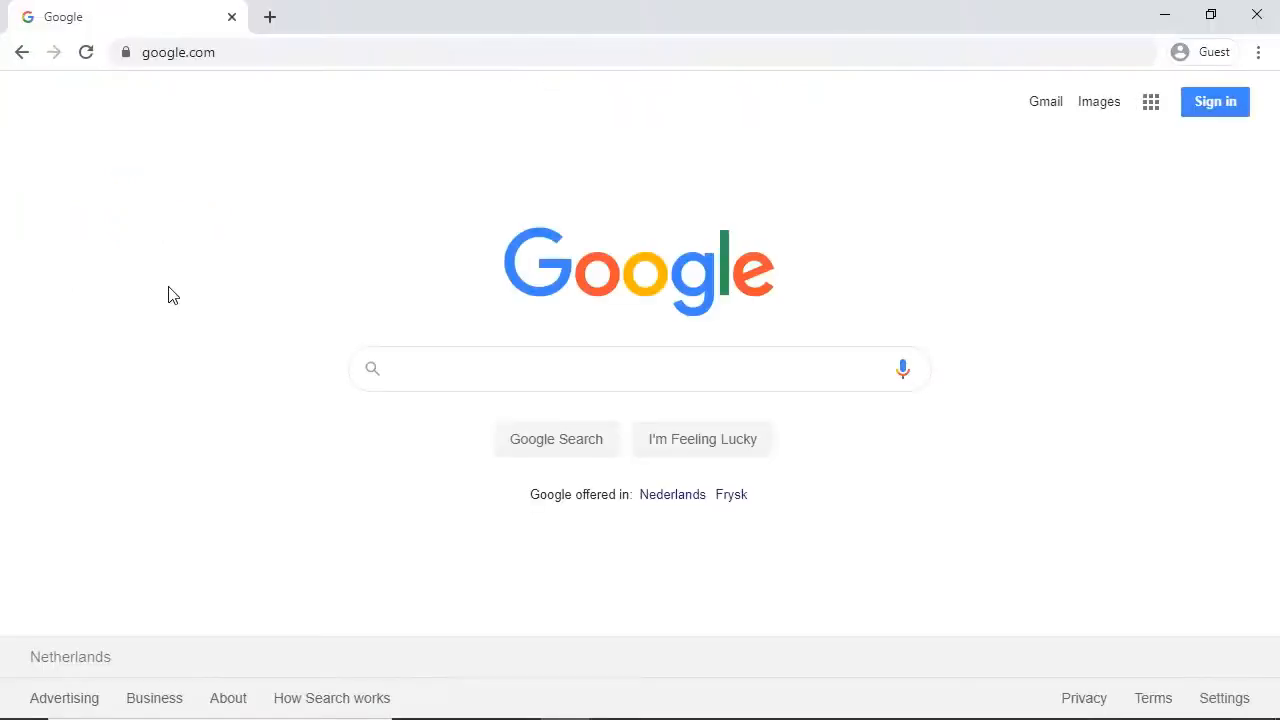
Search Google for "cran" and open The Comprehensive R Archive Network website
left_click(457, 366)
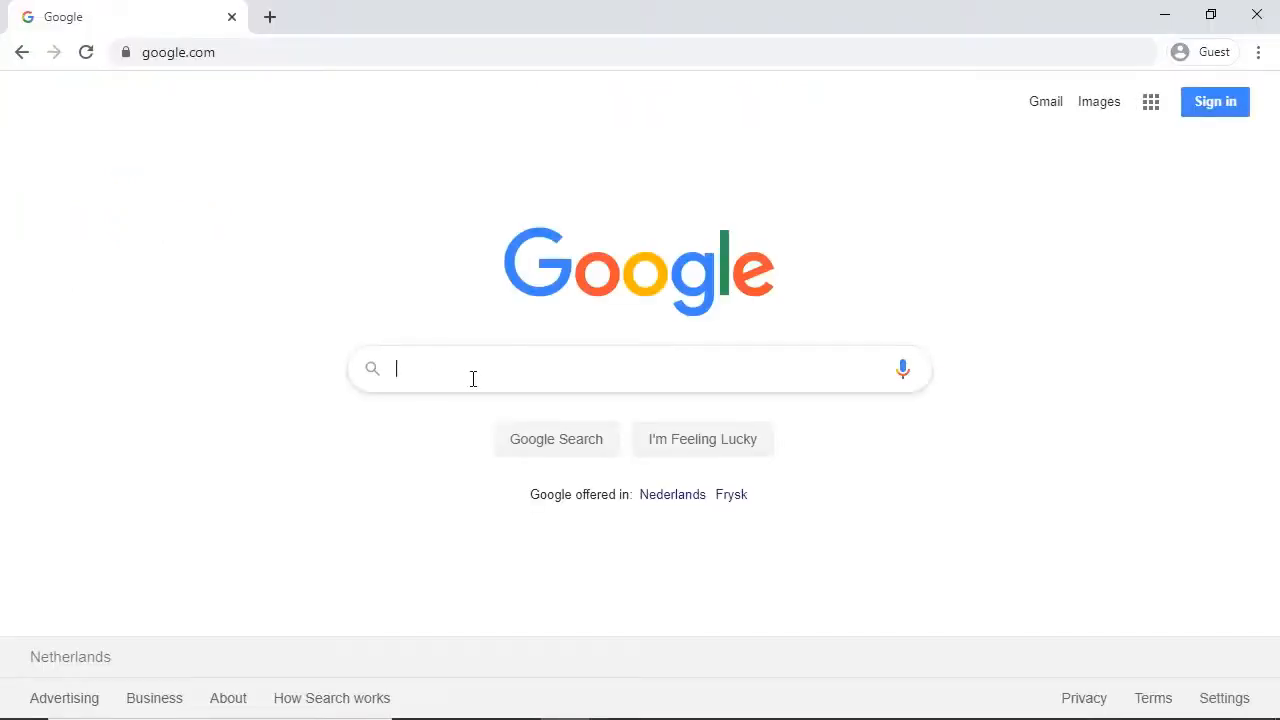
type("cran")
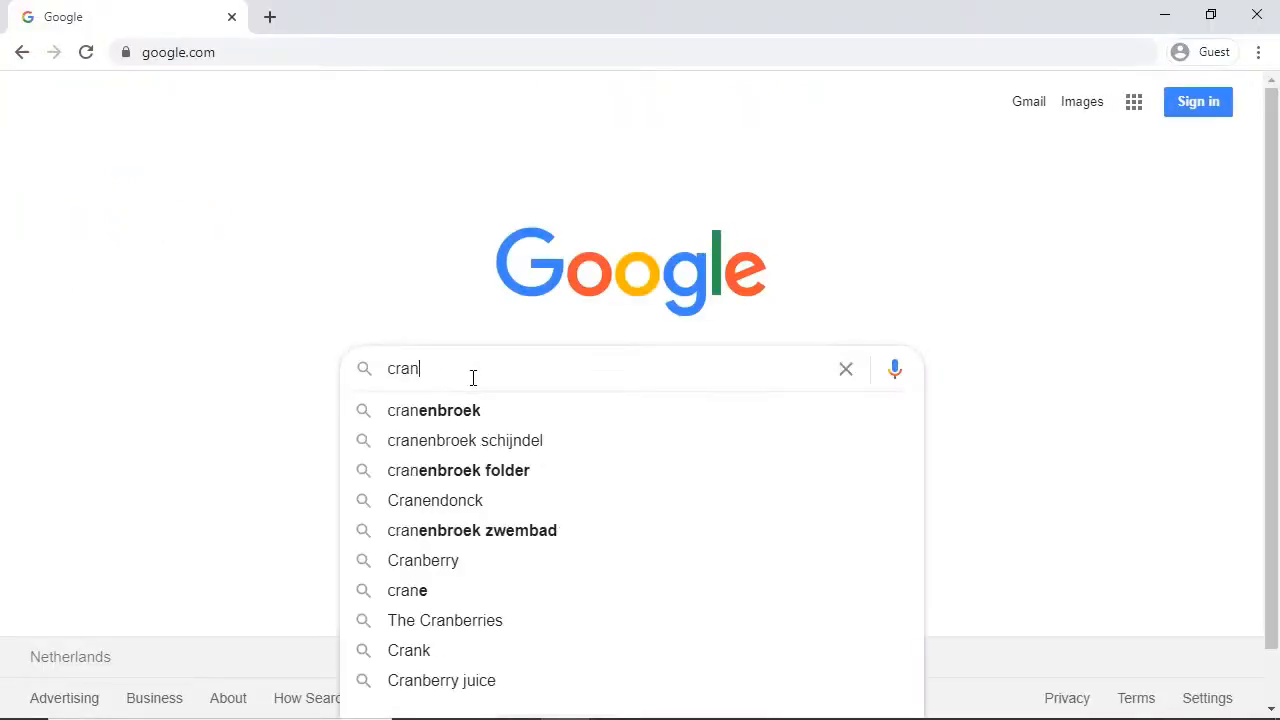
key("Return")
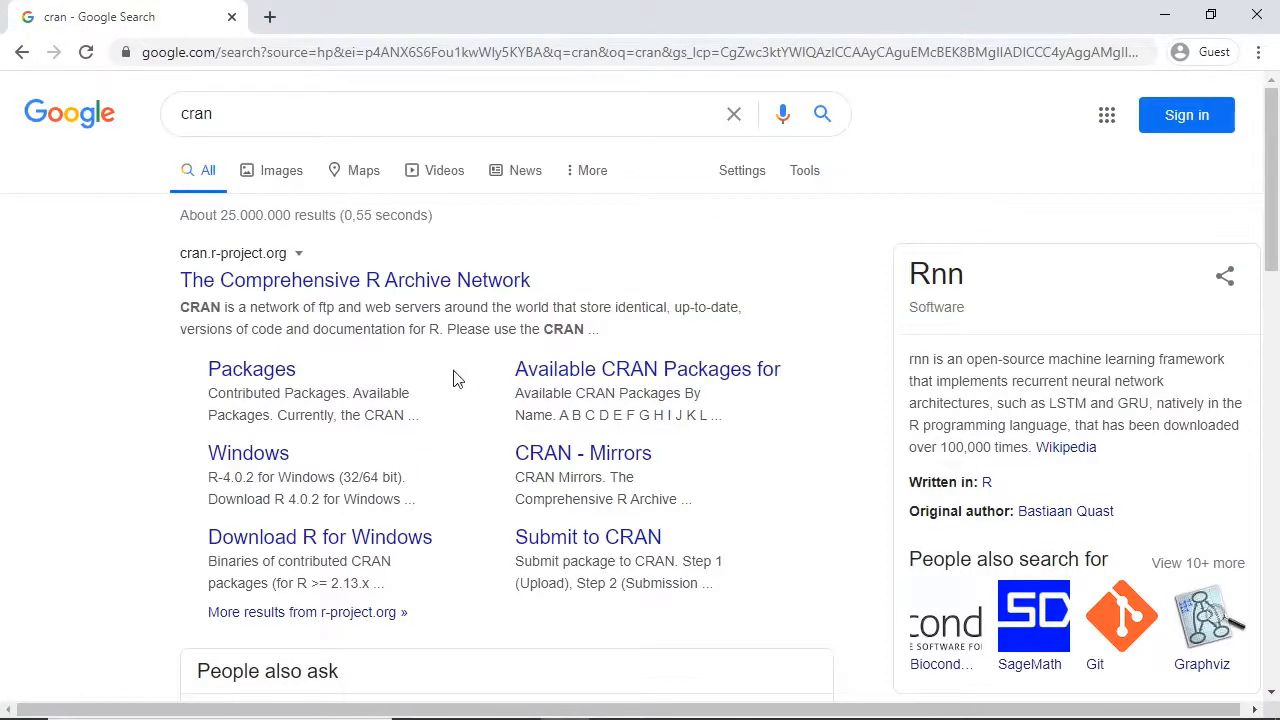
left_click(368, 292)
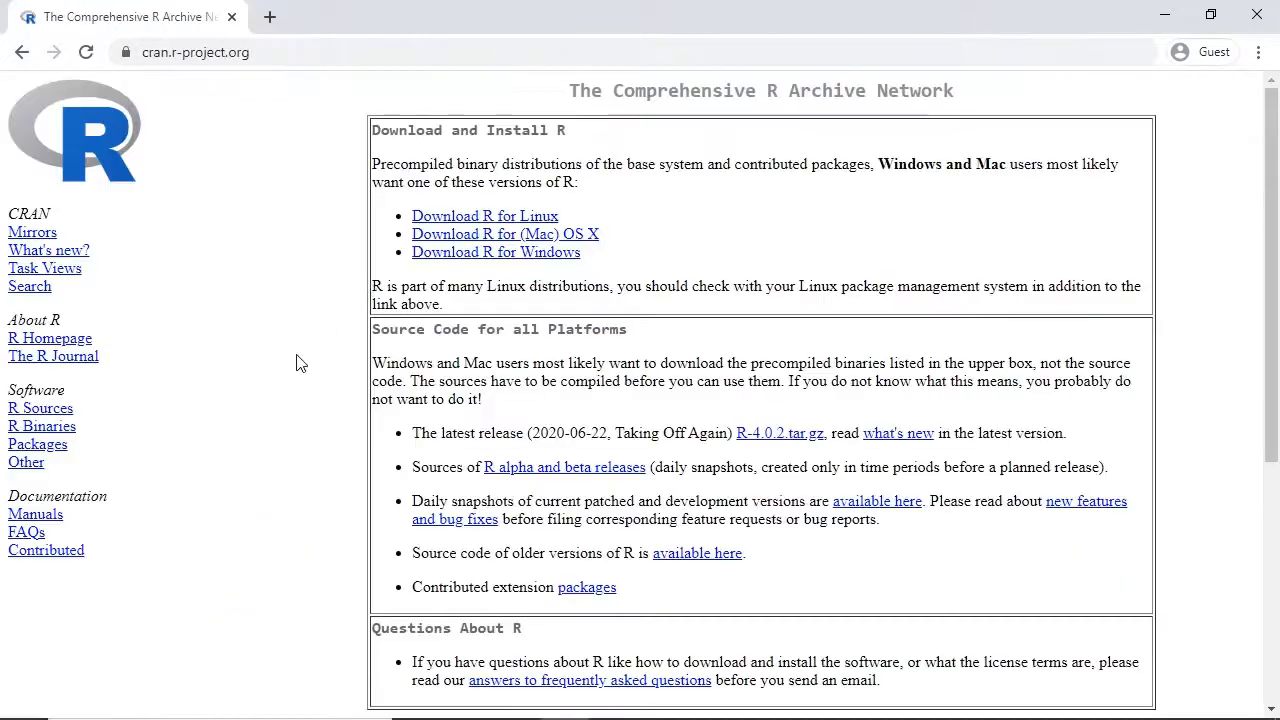
Go to the Rtools page for R on Windows and download the 64-bit installer rtools40-x86_64.exe
left_click(548, 254)
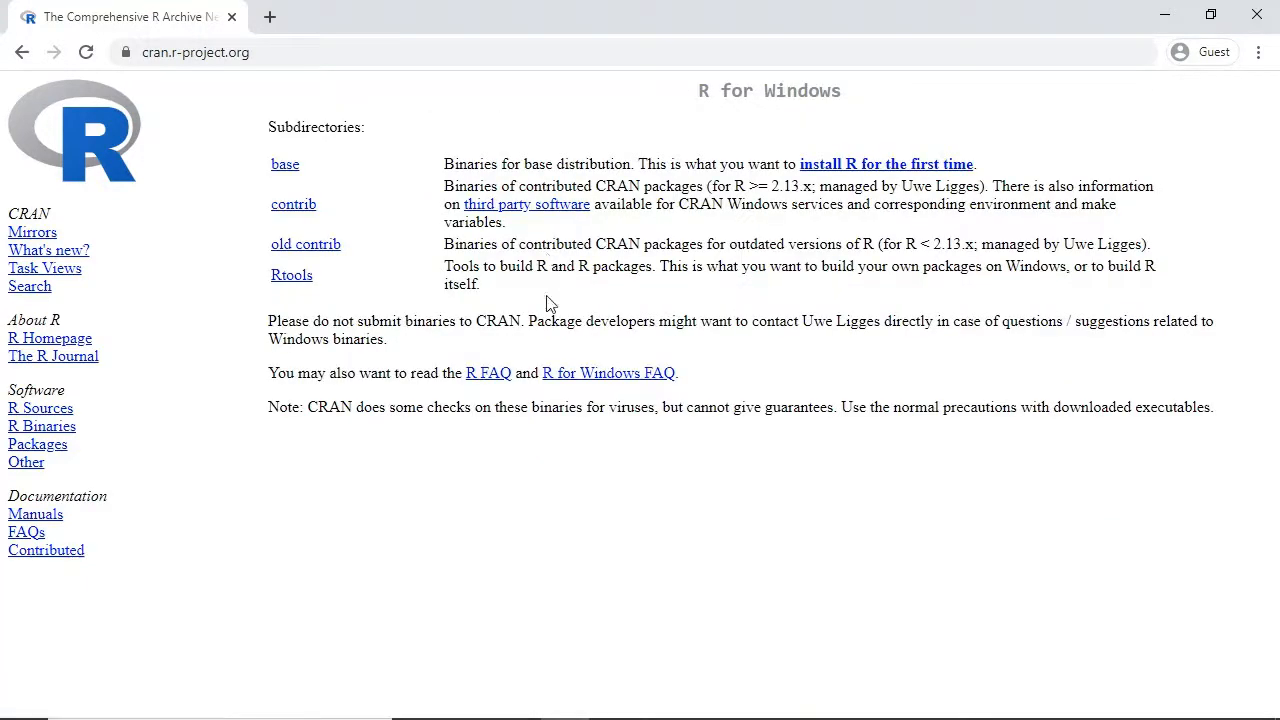
left_click(291, 277)
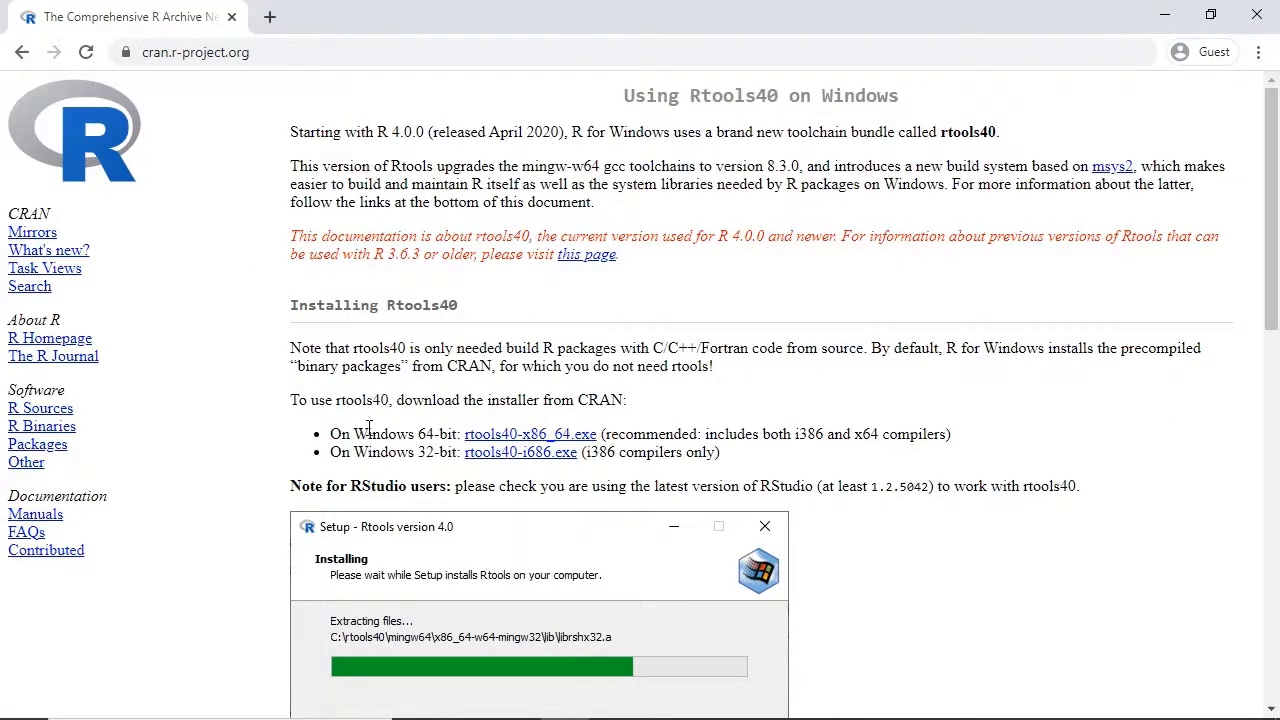
left_click(531, 436)
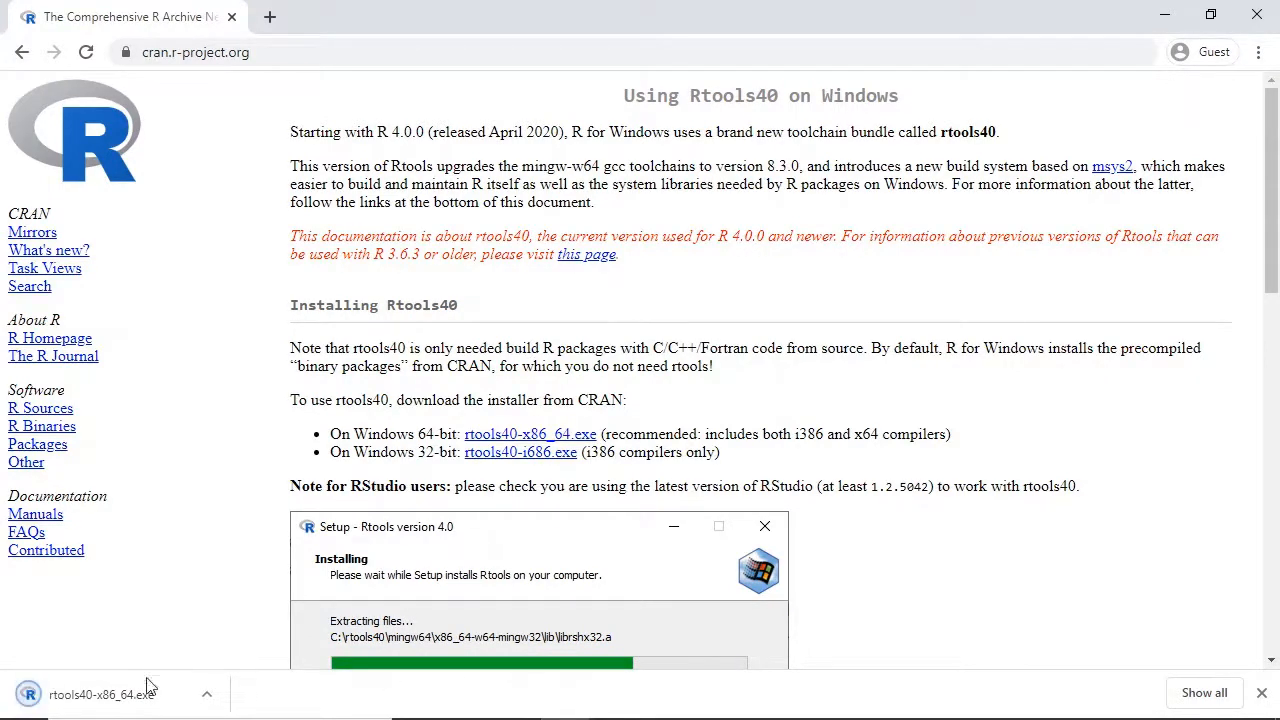
Run the downloaded Rtools installer and install Rtools 4.0 in C:\rtools40 with both default additional tasks
left_click(115, 696)
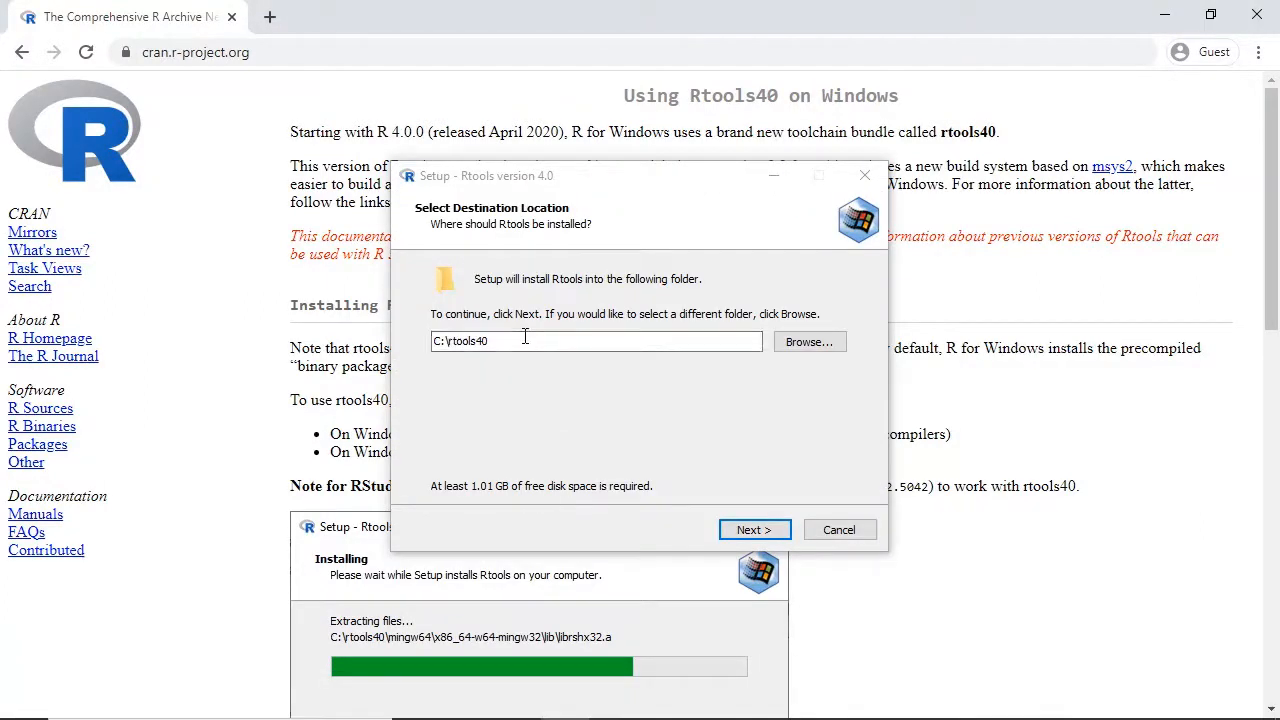
left_click(755, 530)
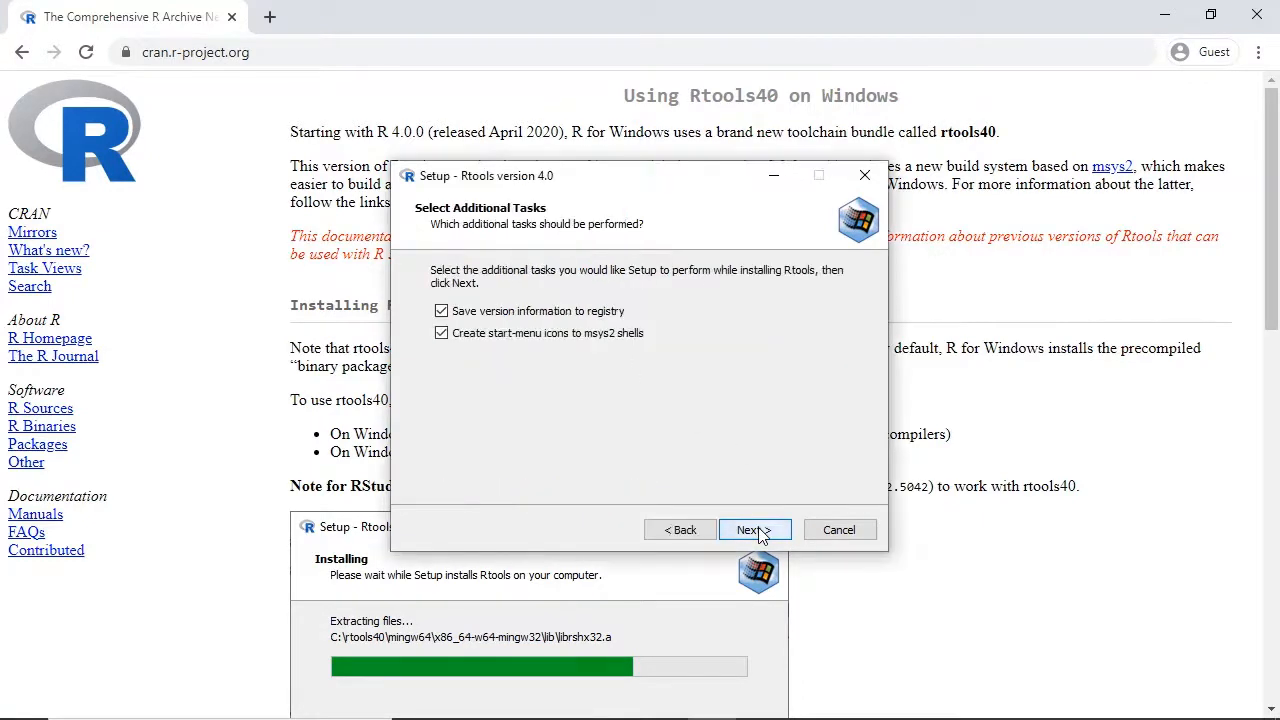
left_click(755, 530)
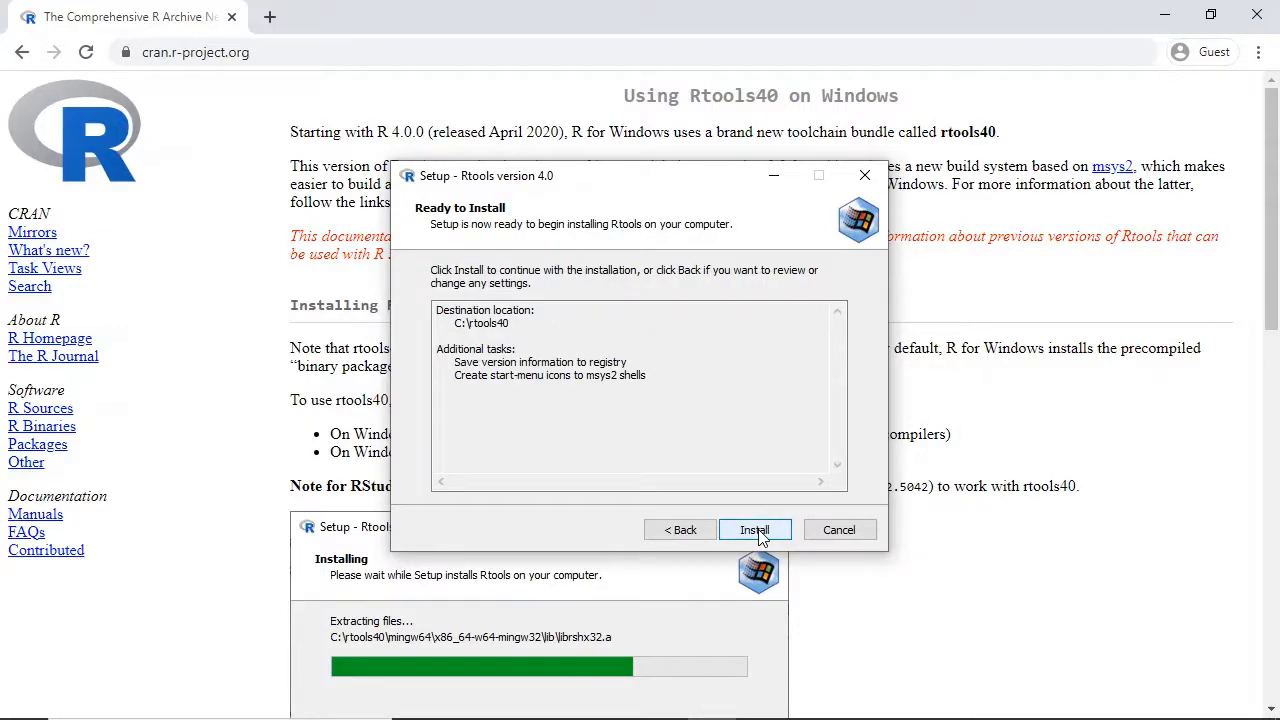
left_click(757, 531)
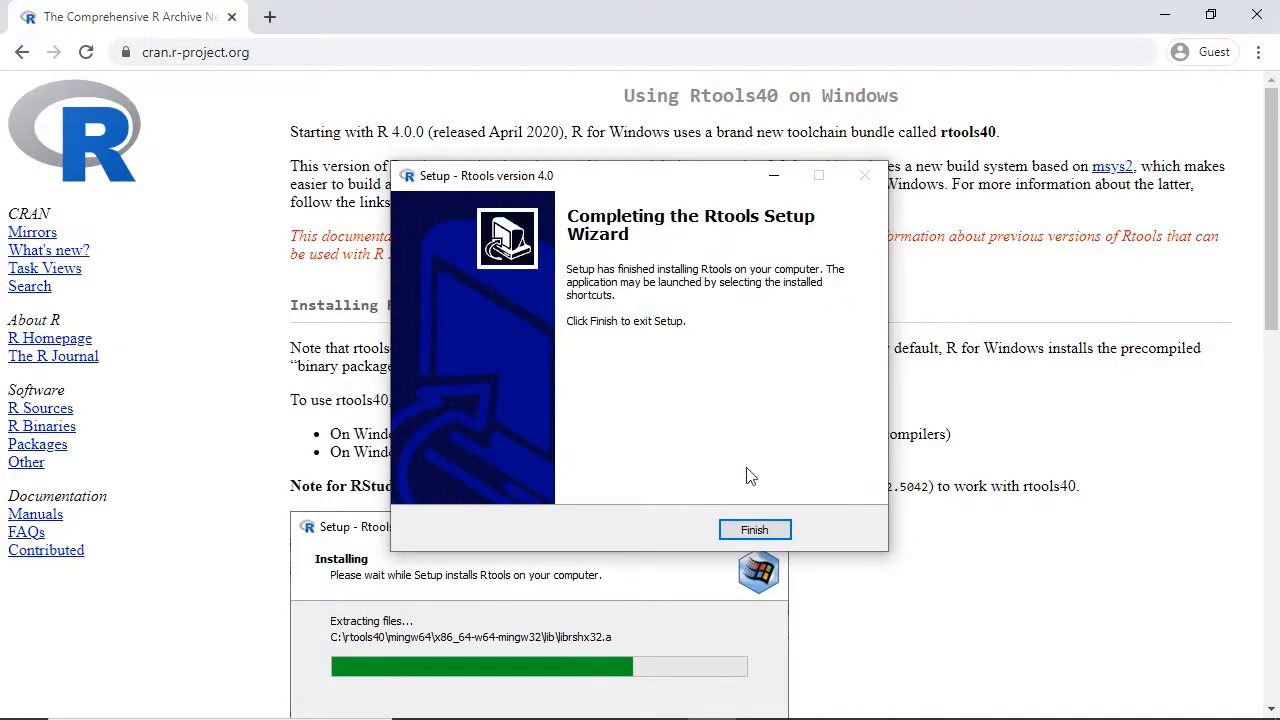
left_click(755, 531)
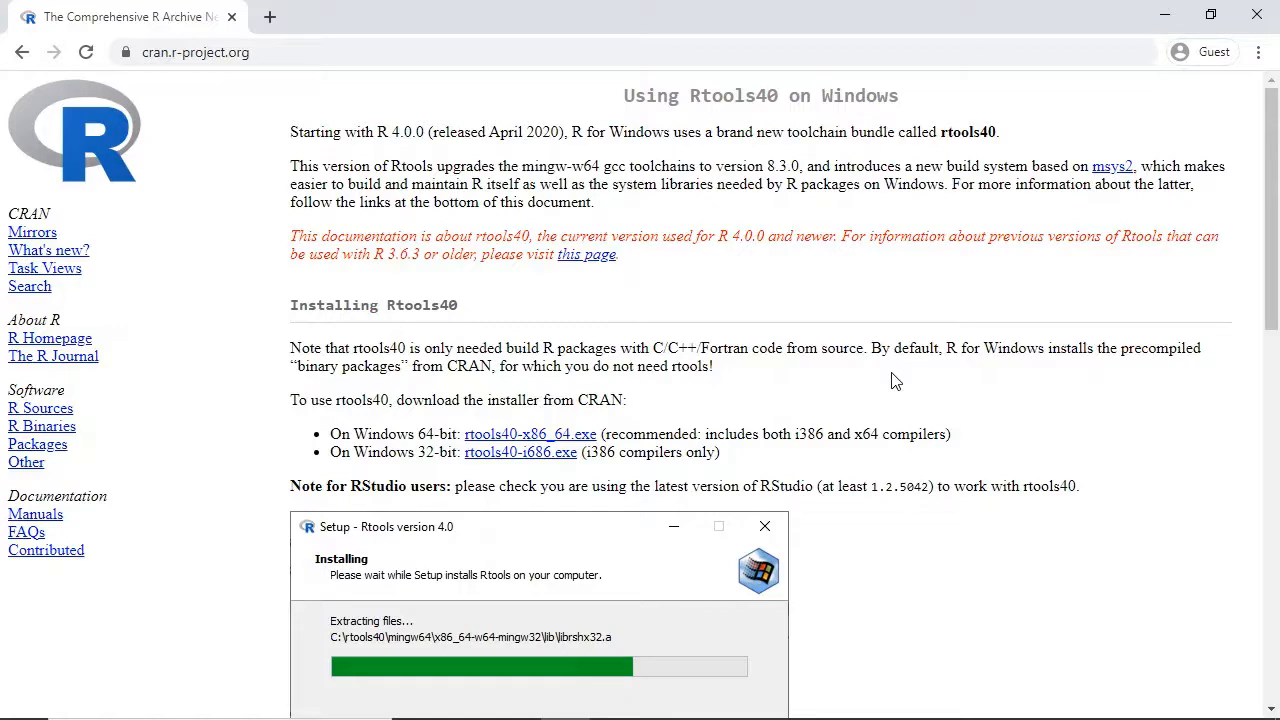
Copy the line PATH="${RTOOLS40_HOME}\usr\bin;${PATH}" from the section on putting Rtools on the PATH
scroll(1035, 390, "down", 2)
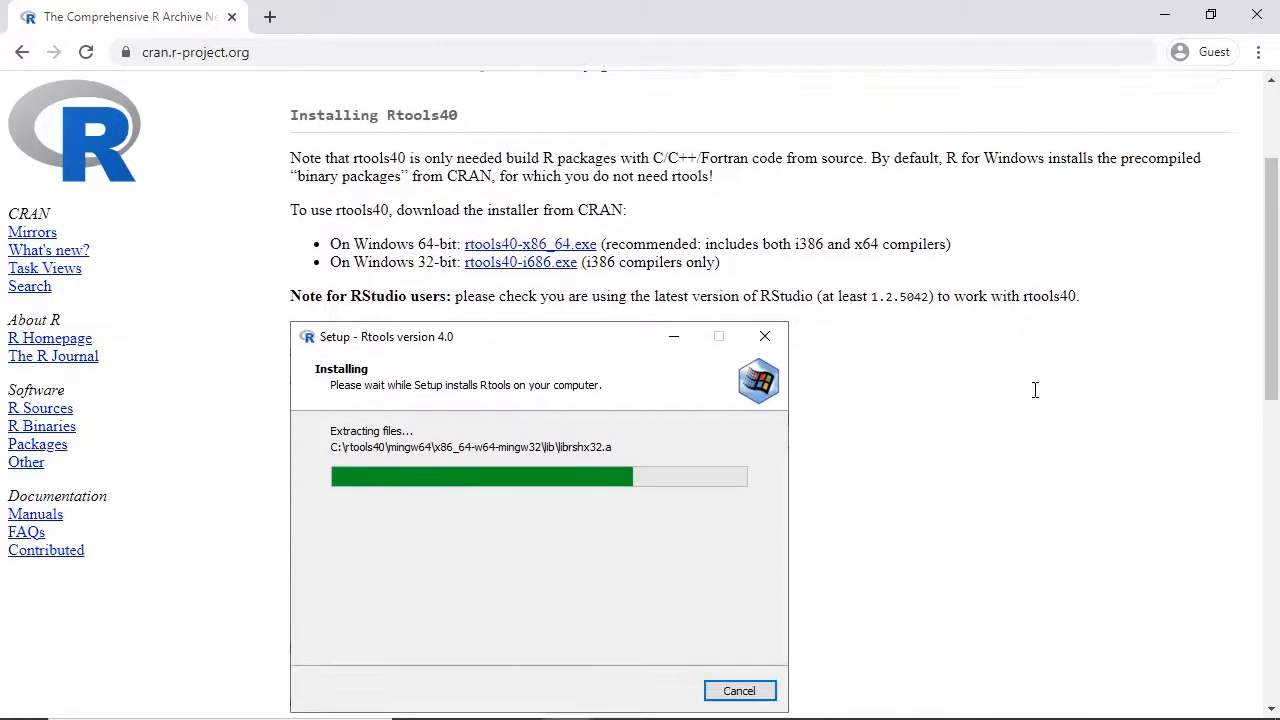
scroll(1035, 390, "down", 4)
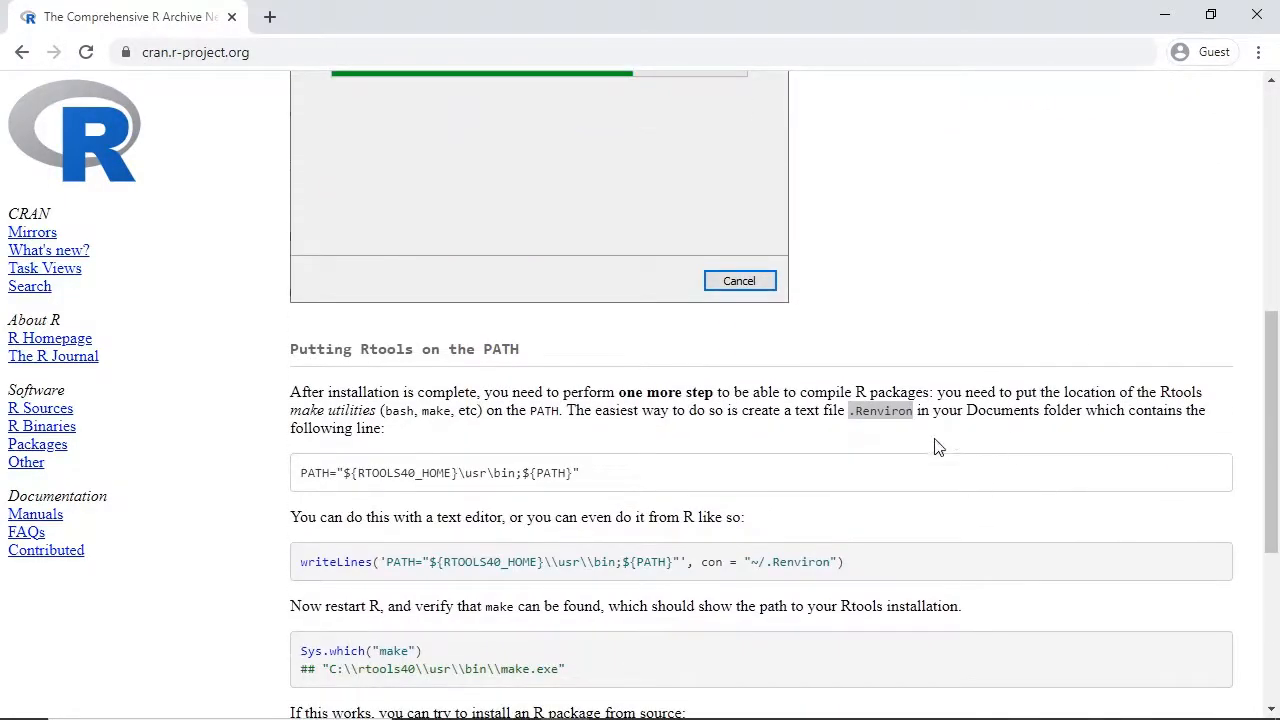
left_click(934, 439)
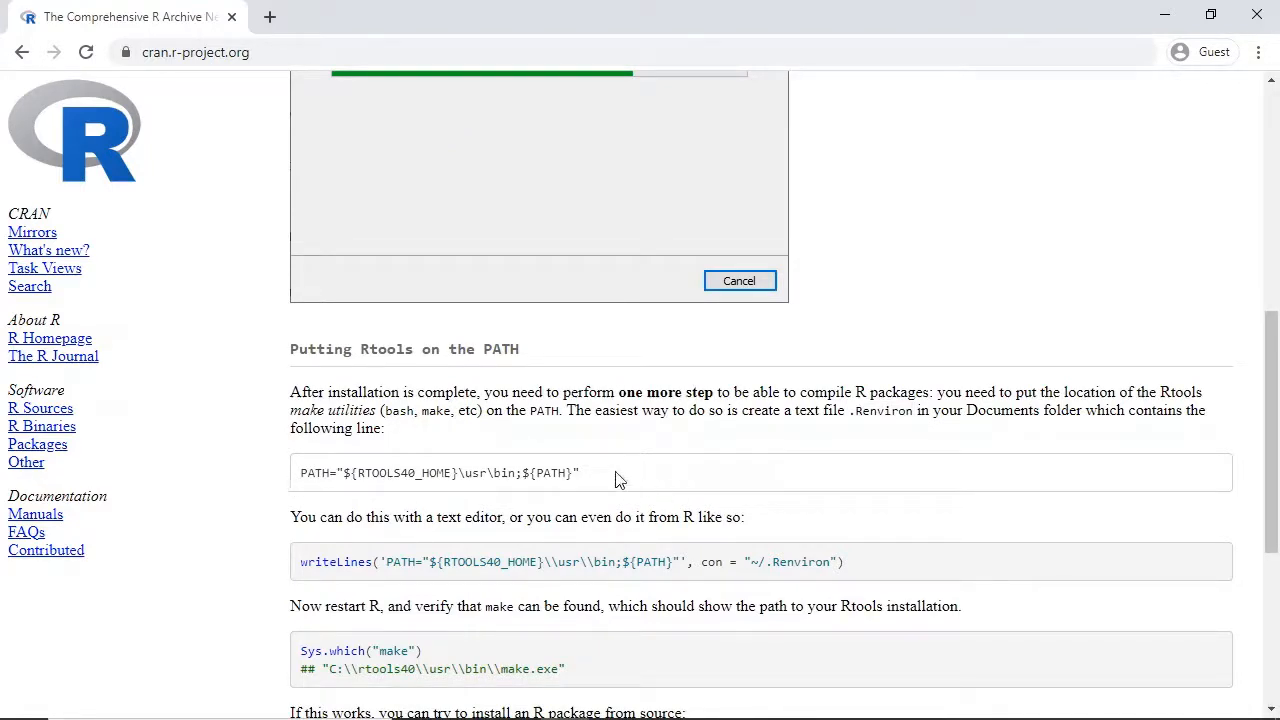
left_click_drag(616, 480, 303, 473)
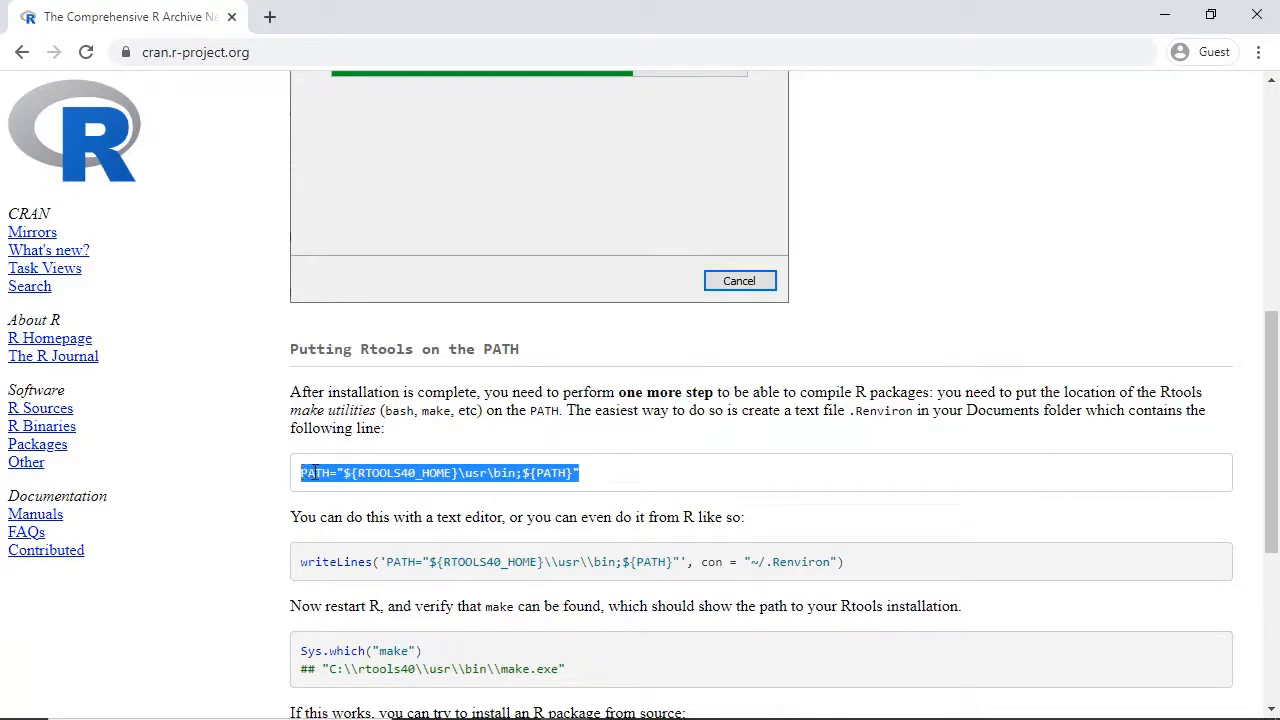
right_click(308, 476)
left_click(338, 491)
Open Notepad++ and paste the copied PATH line into the empty document
left_click(24, 700)
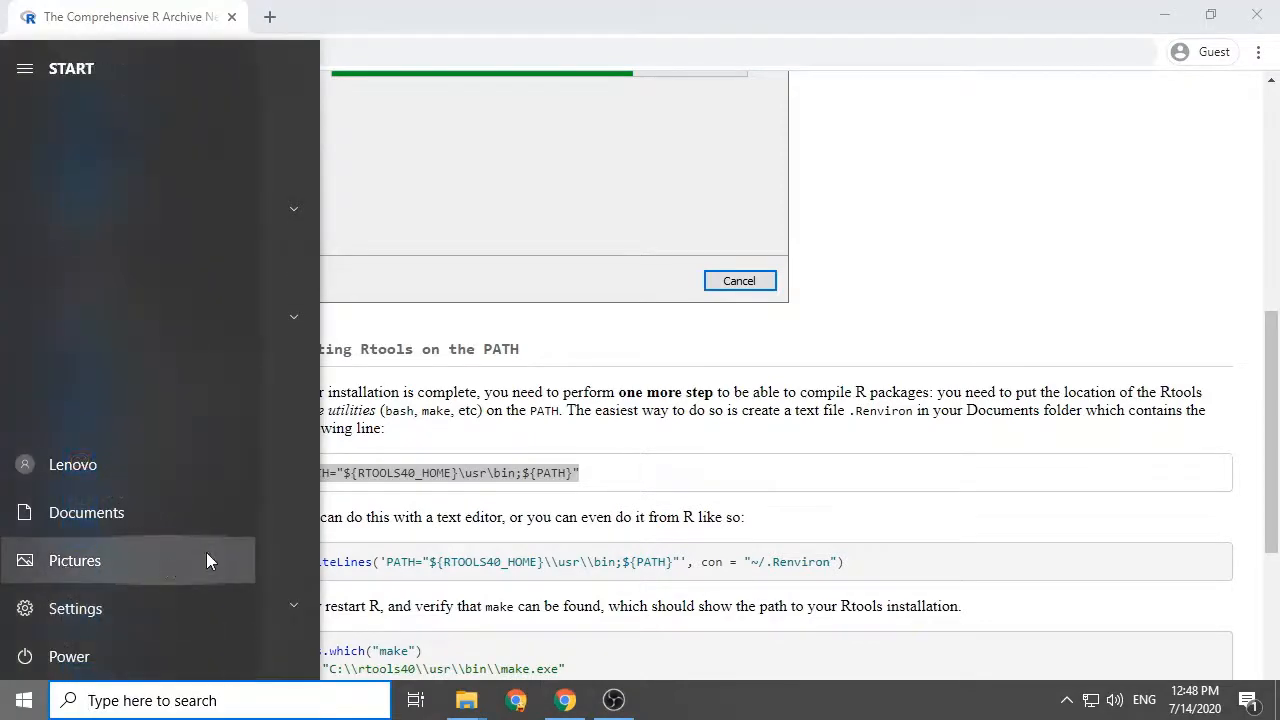
type("note")
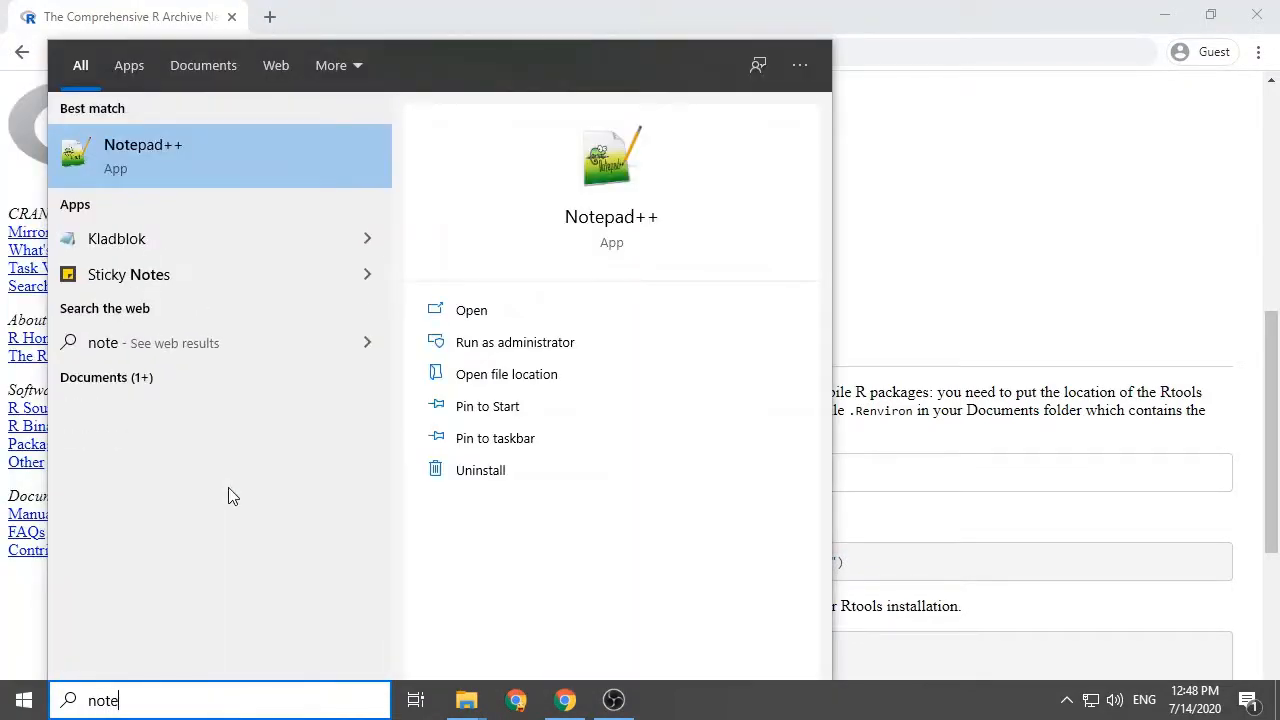
left_click(116, 154)
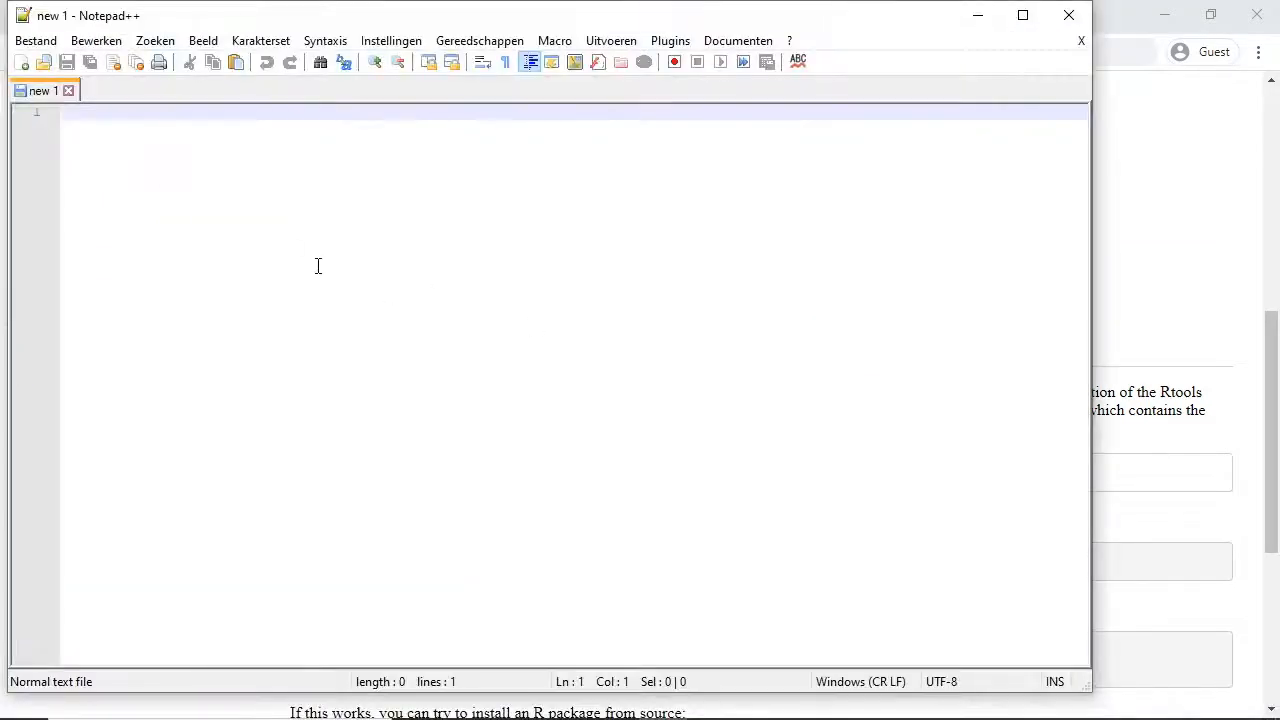
right_click(86, 118)
left_click(127, 178)
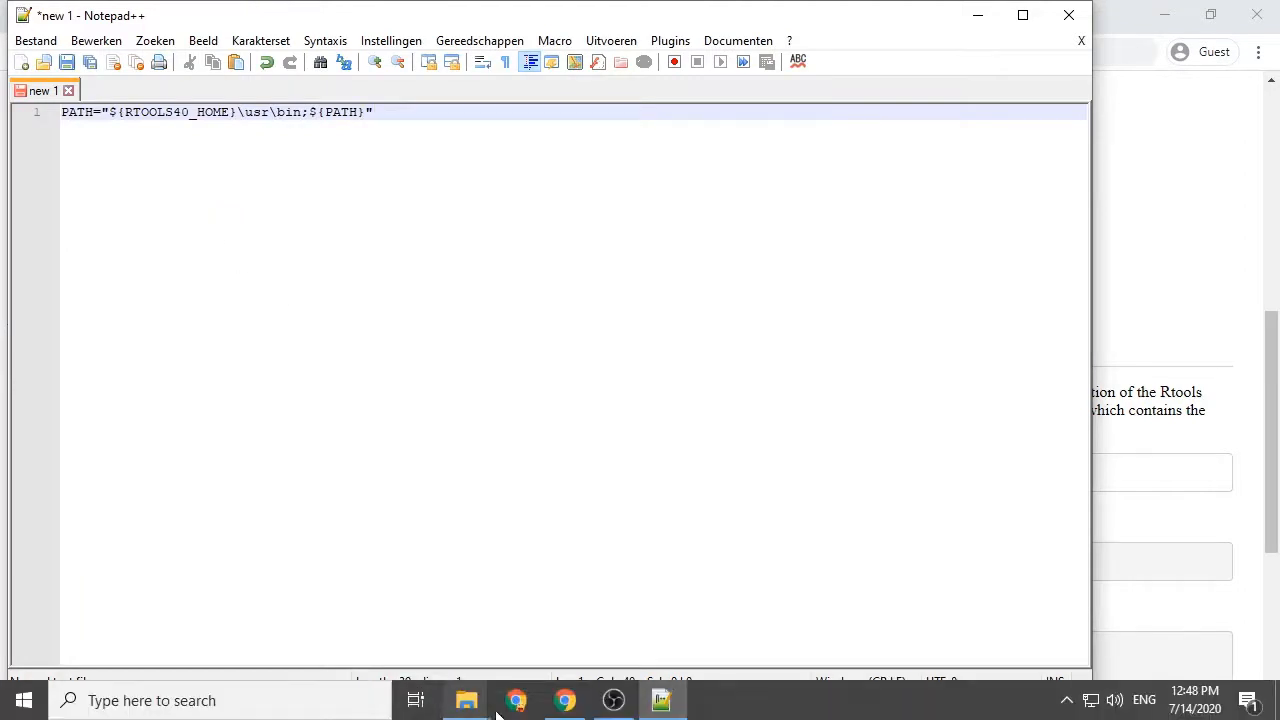
Switch back to the Rtools page in Chrome and copy the file name .Renviron from the PATH instructions
left_click(565, 700)
left_click(429, 441)
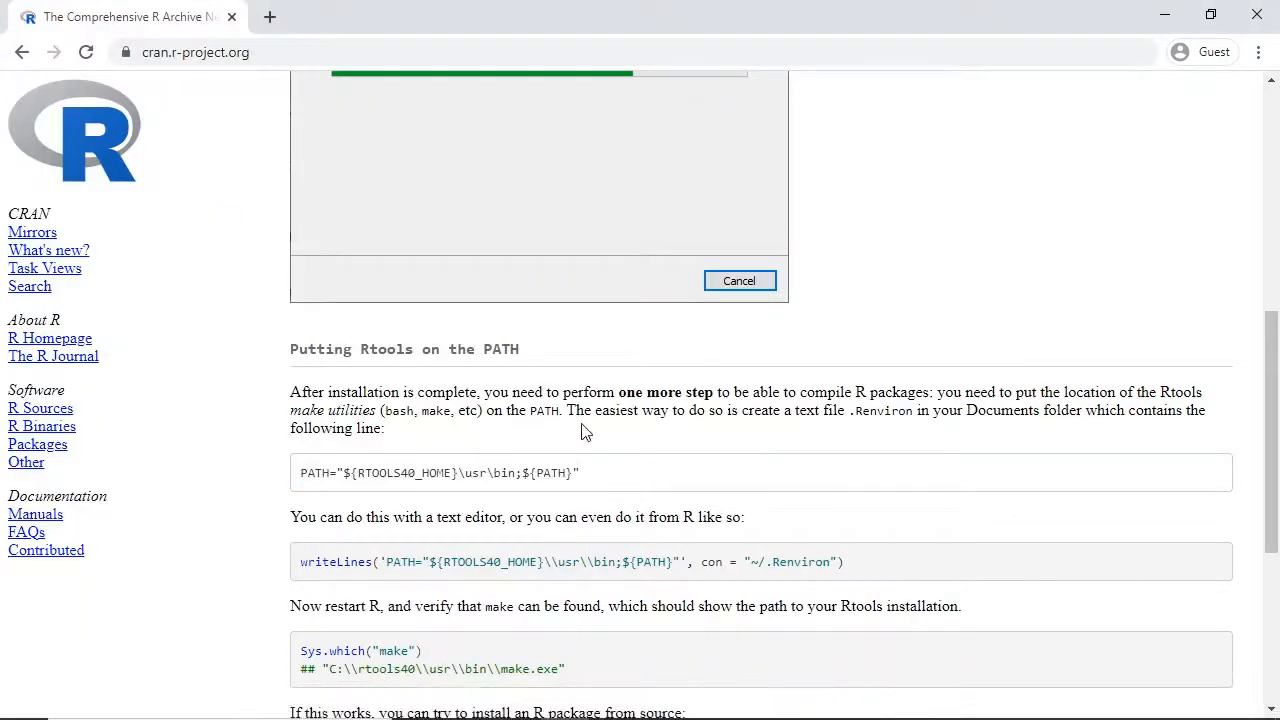
left_click_drag(851, 414, 916, 411)
right_click(898, 411)
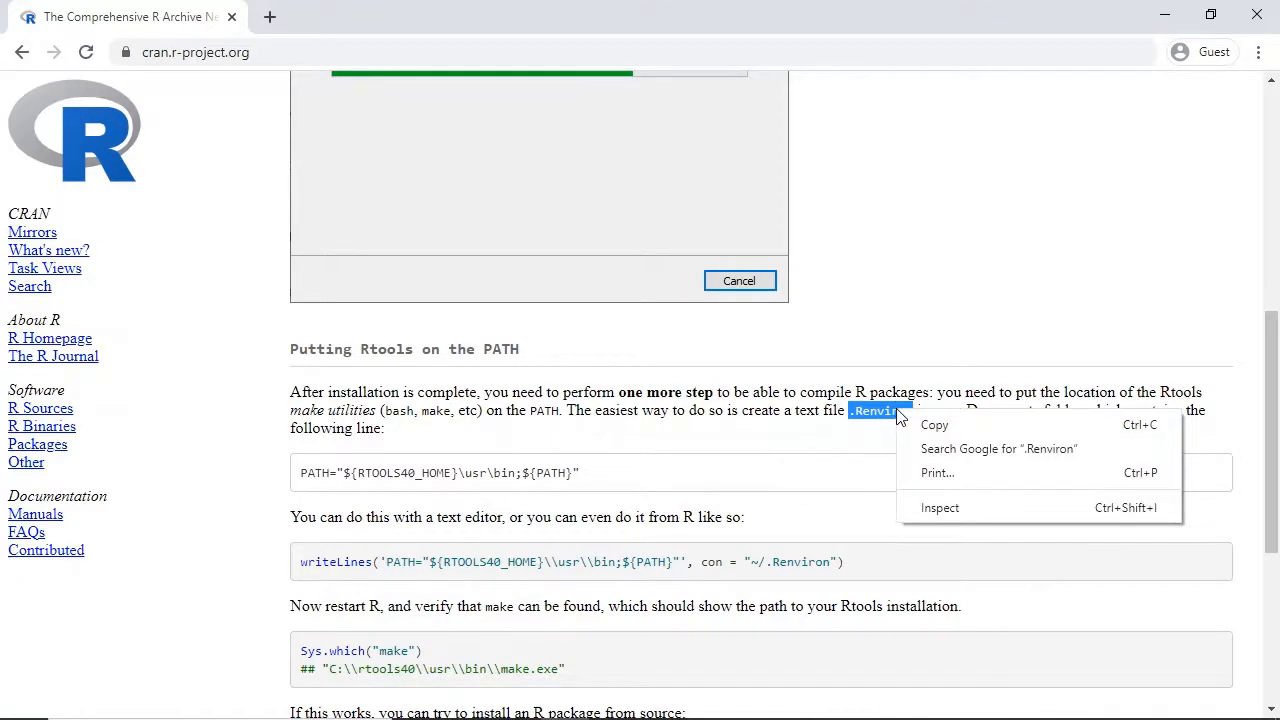
left_click(924, 425)
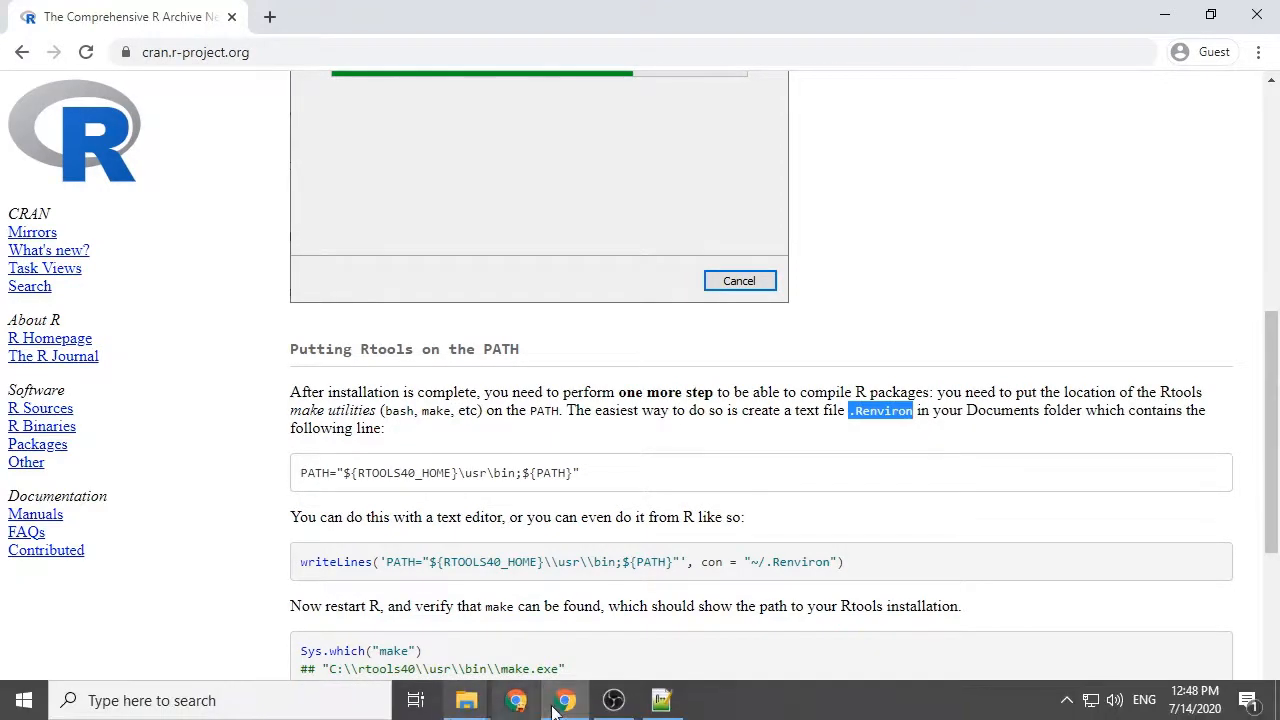
Save the Notepad++ document with the PATH line as .Renviron in the Documents folder, and close Notepad++
left_click(664, 700)
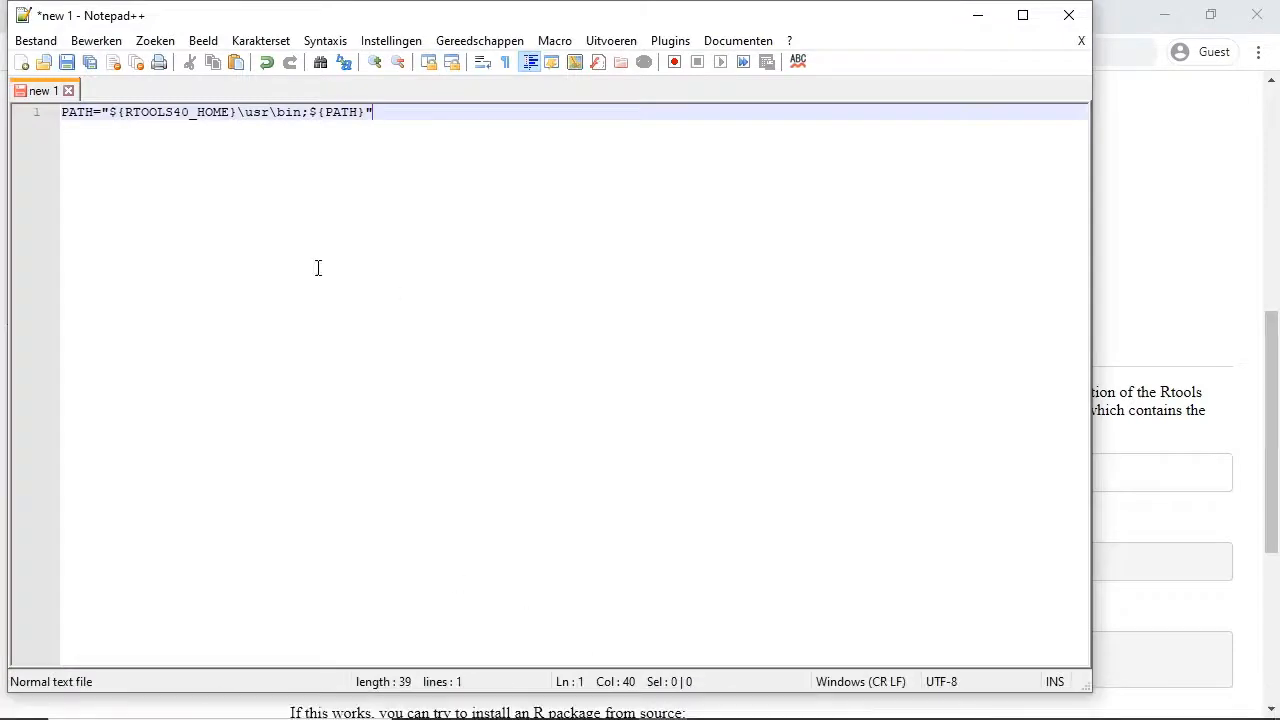
left_click(68, 63)
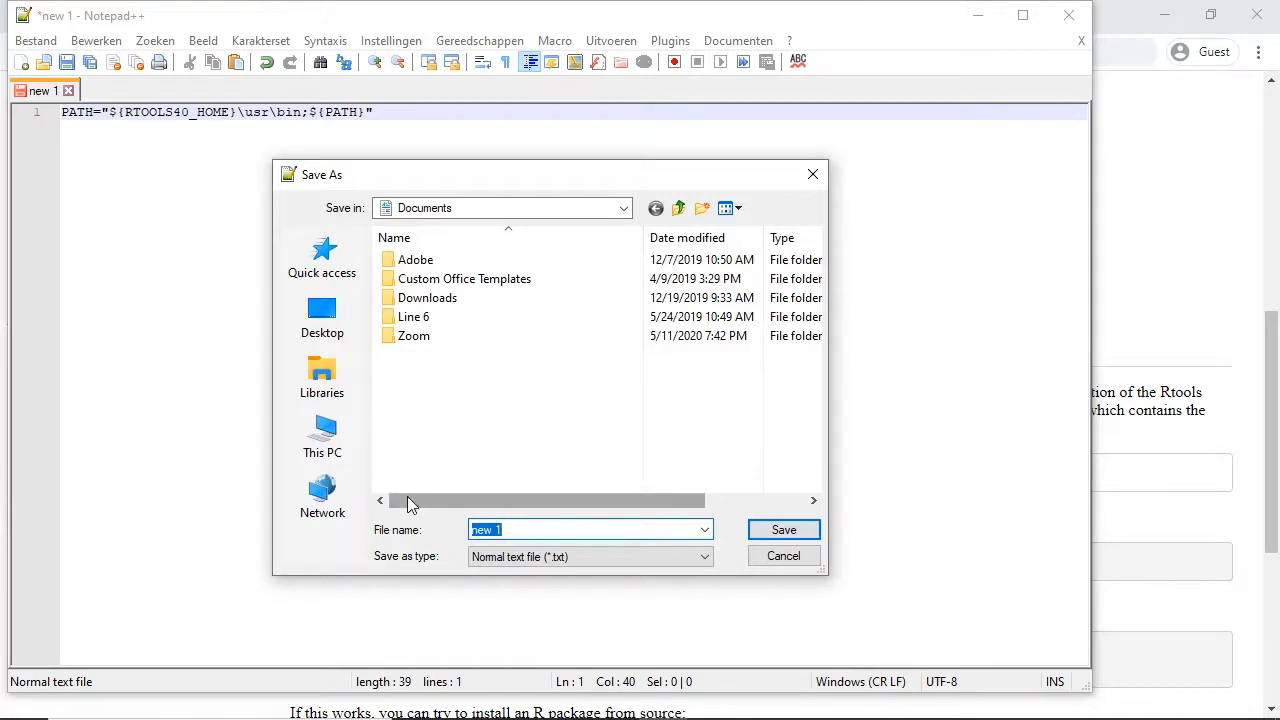
left_click(336, 448)
left_click(447, 387)
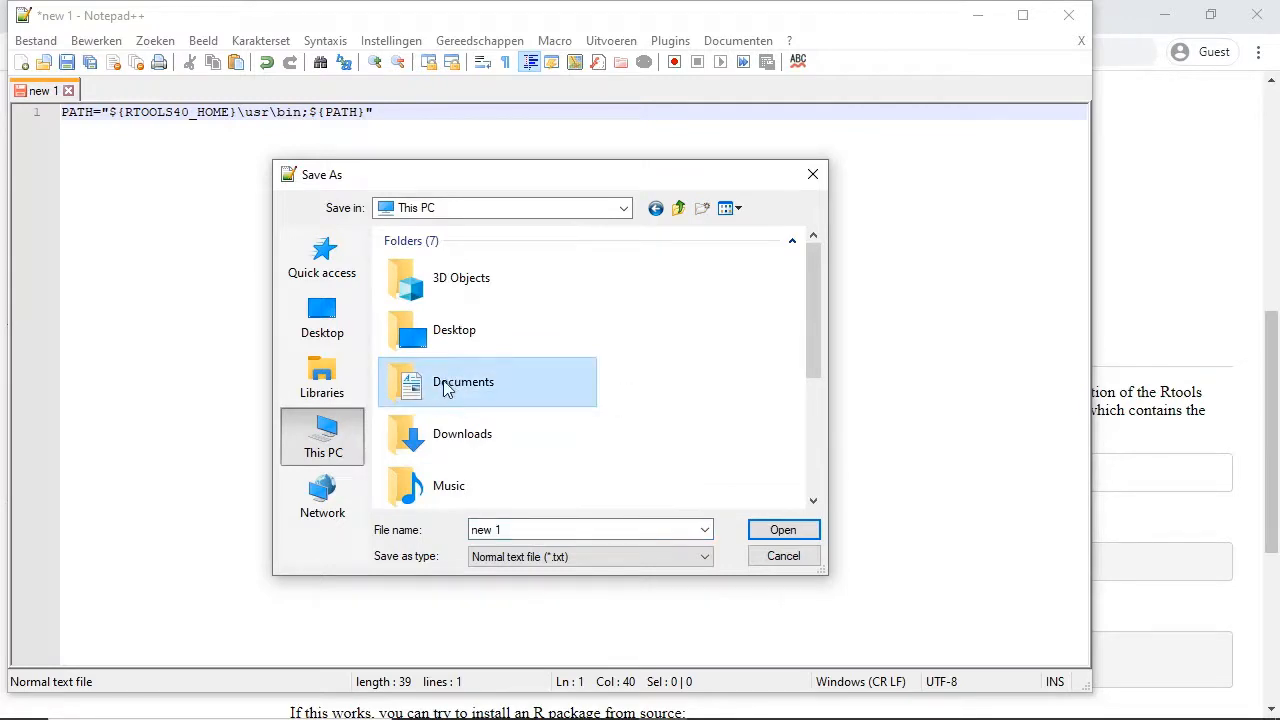
double_click(447, 387)
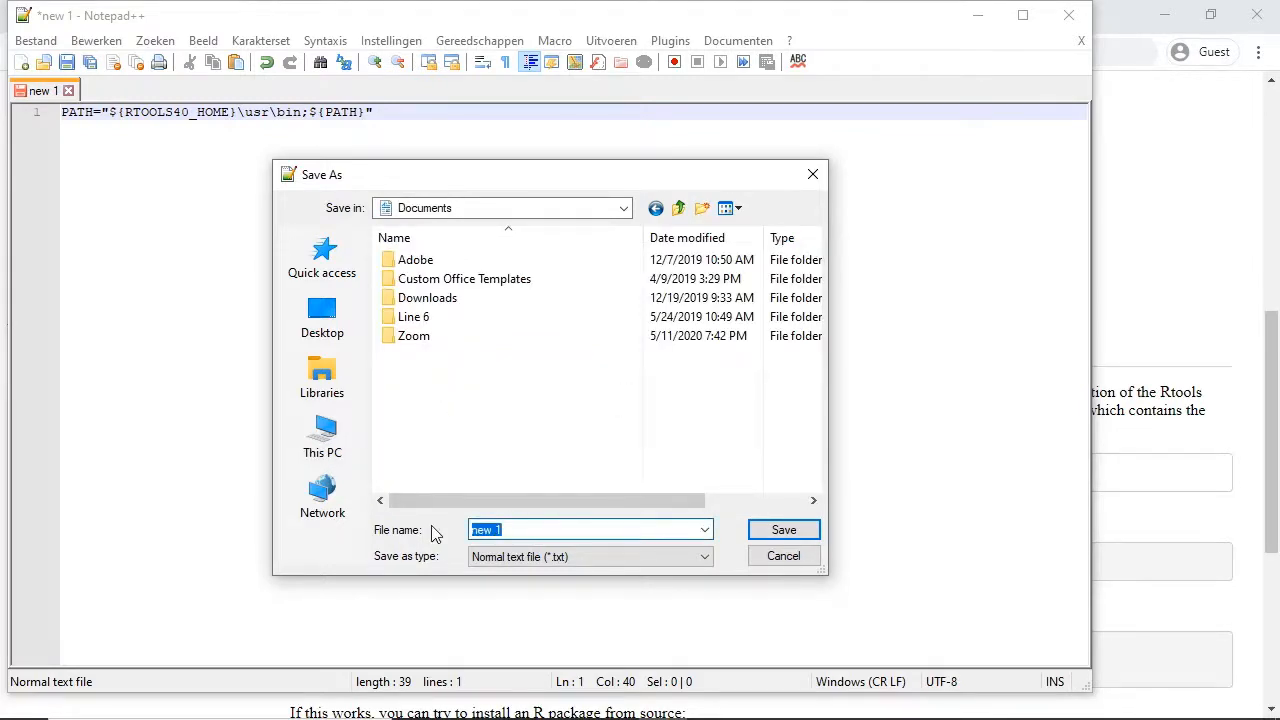
key("BackSpace")
right_click(482, 538)
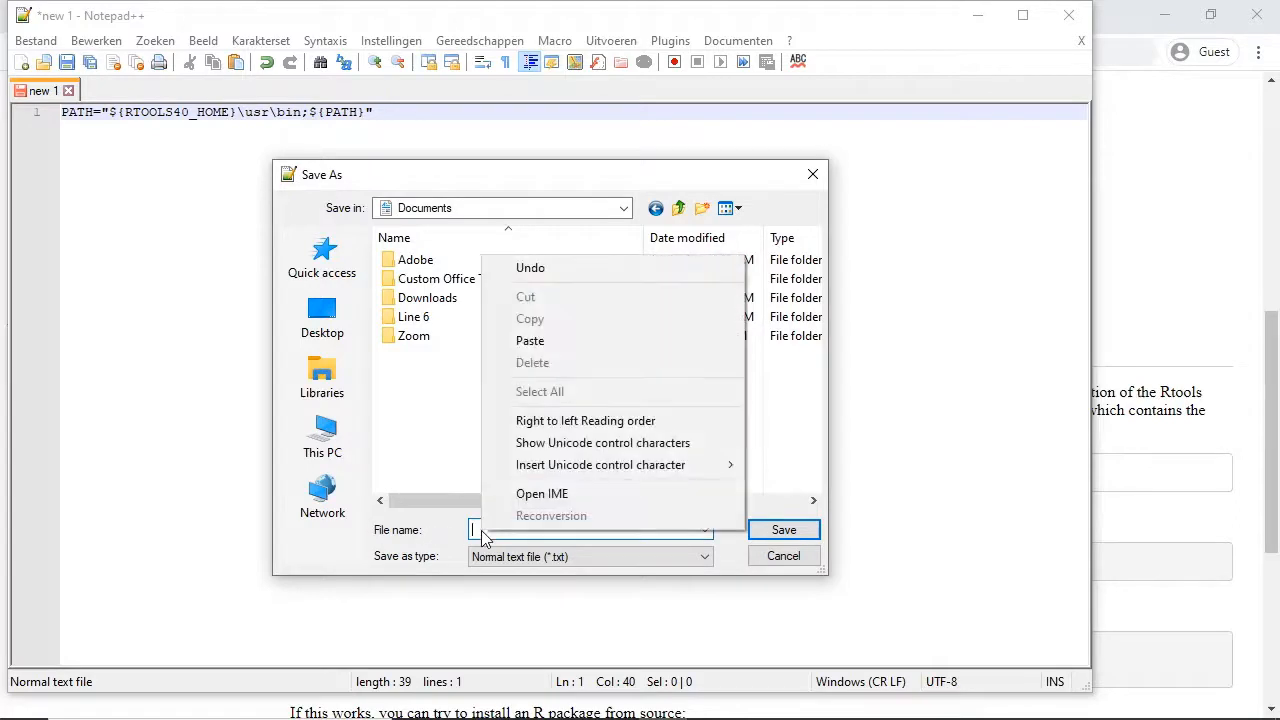
left_click(552, 342)
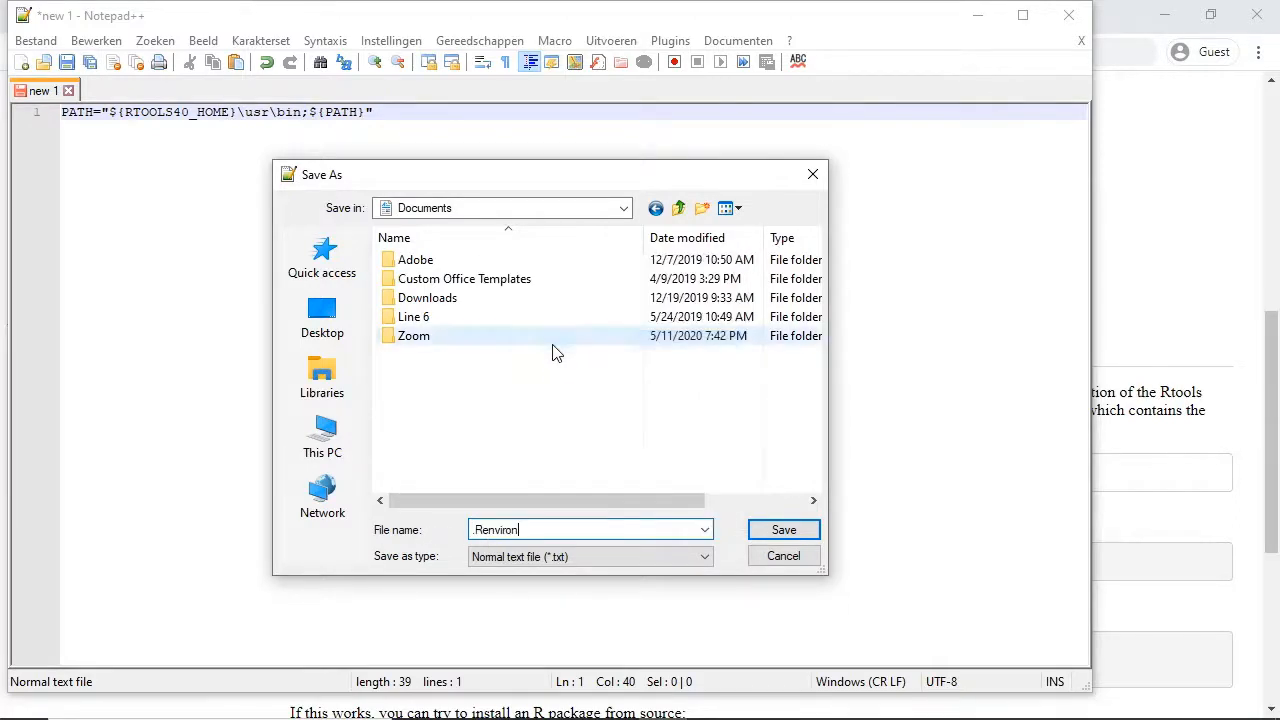
left_click(789, 531)
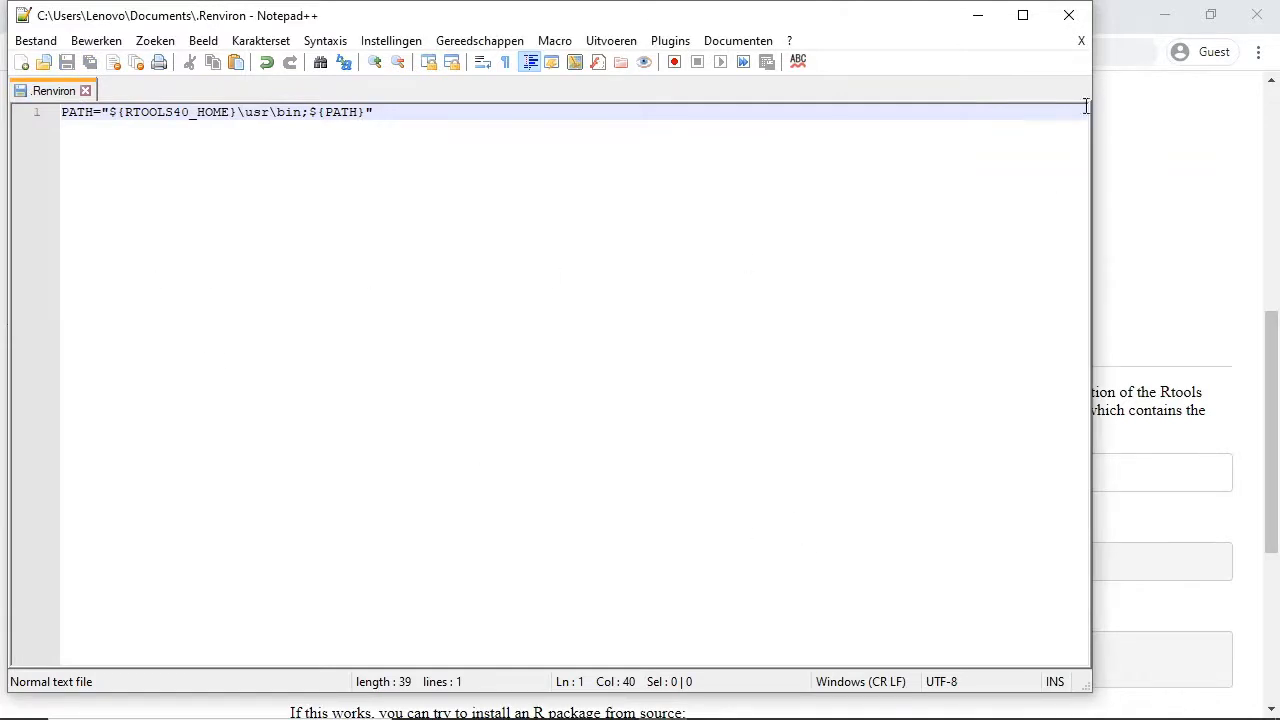
left_click(1070, 17)
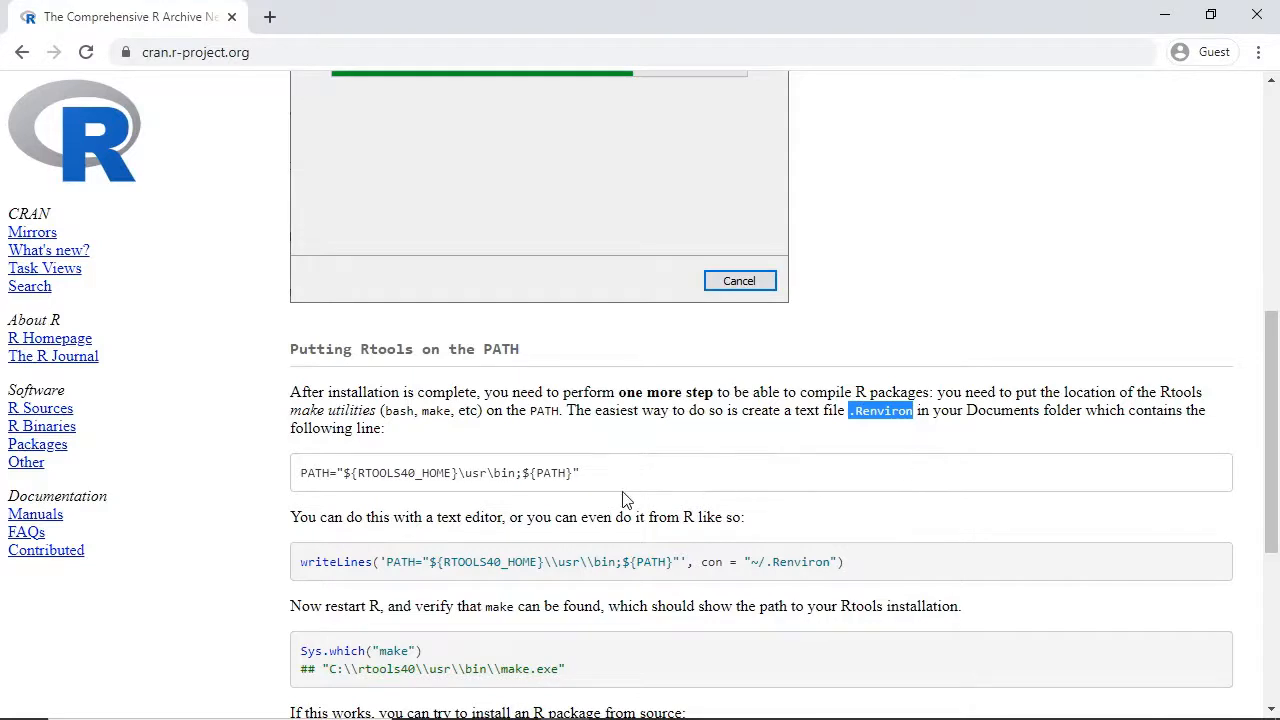
Take the command Sys.which("make") from the Rtools page and run it in R x64 4.0.2 to check the Rtools path
scroll(623, 500, "down", 2)
triple_click(385, 455)
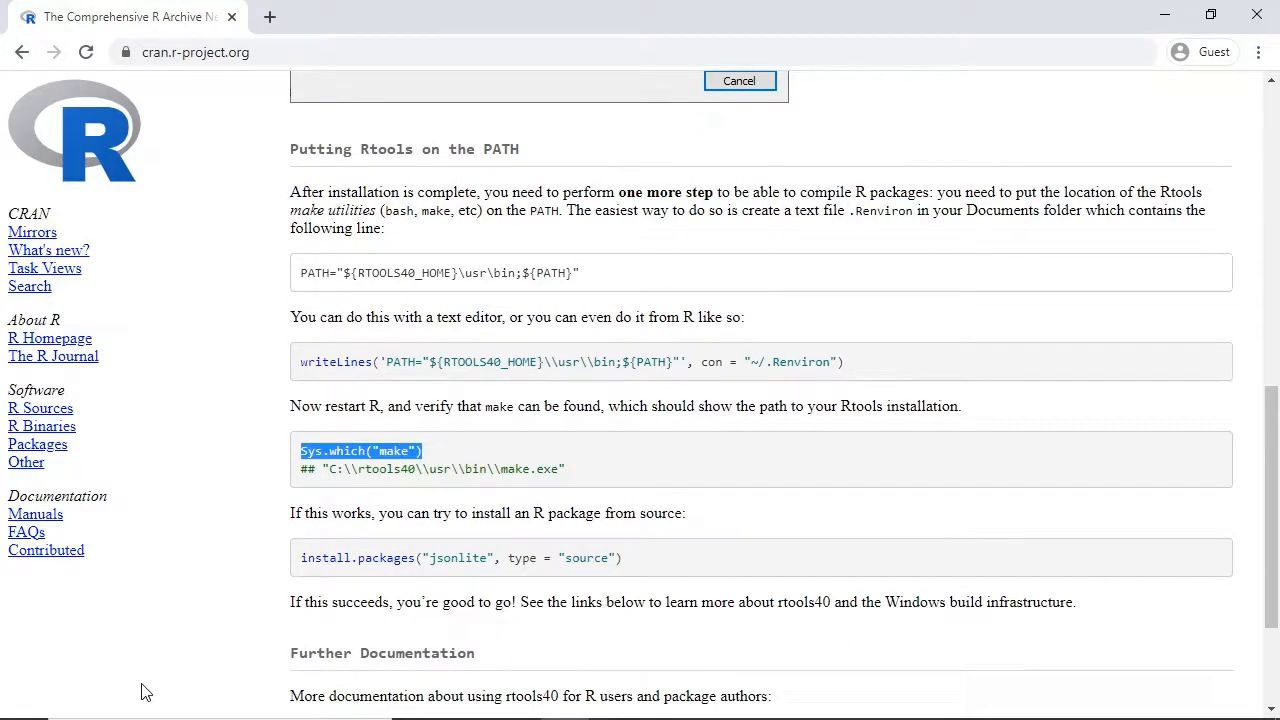
mouse_move(166, 715)
left_click(24, 700)
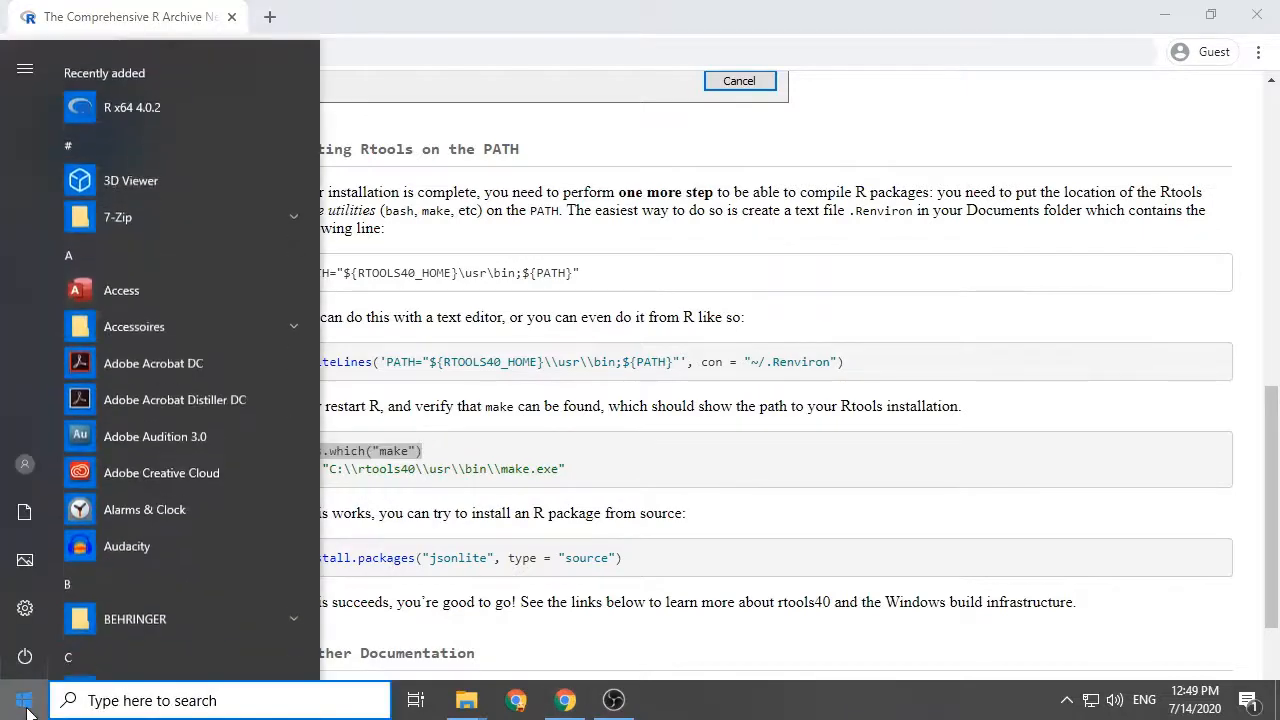
left_click(117, 103)
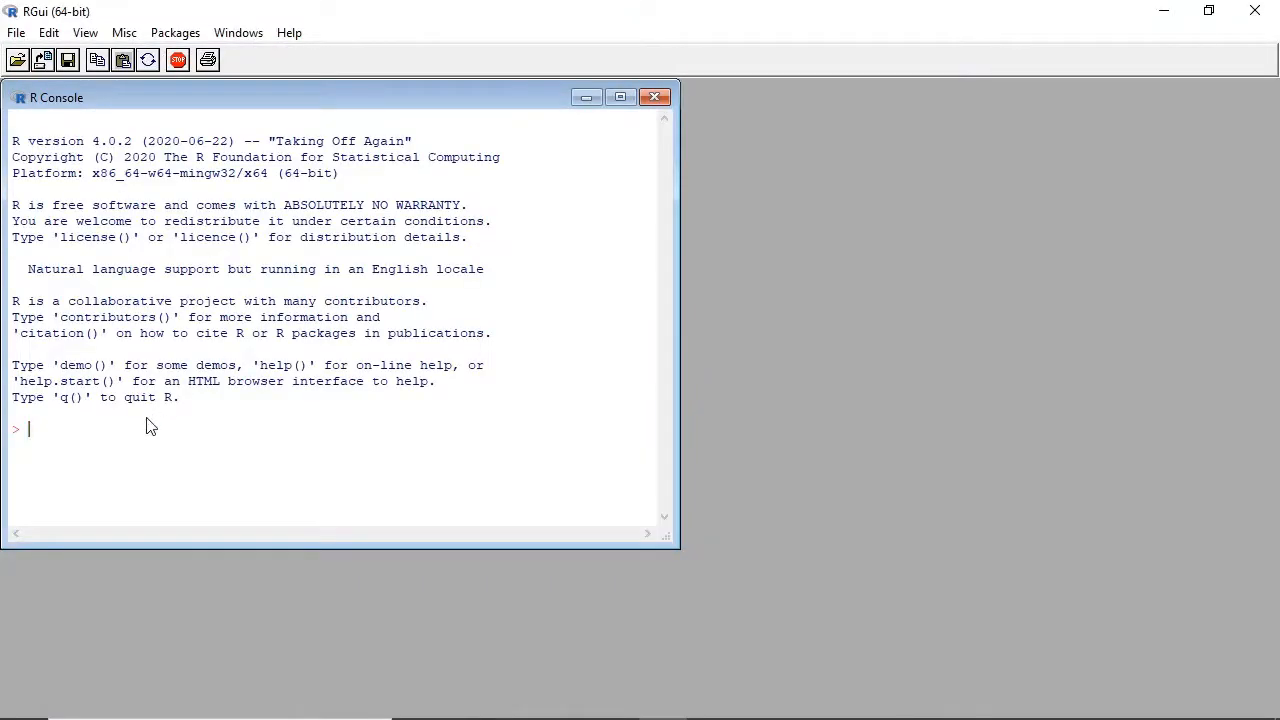
type("Sys.which(\"make\")")
key("Return")
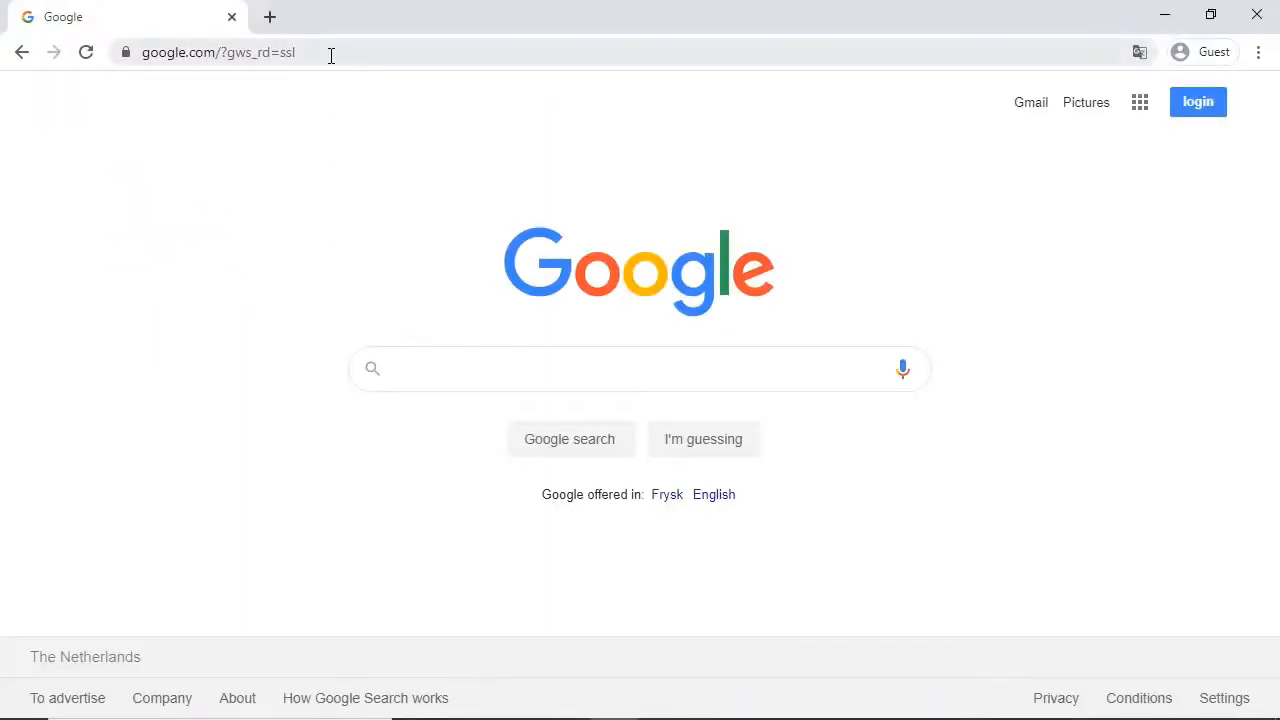
Go to rstudio.com in the browser and open its RStudio download page
left_click(331, 55)
type("rstudio.")
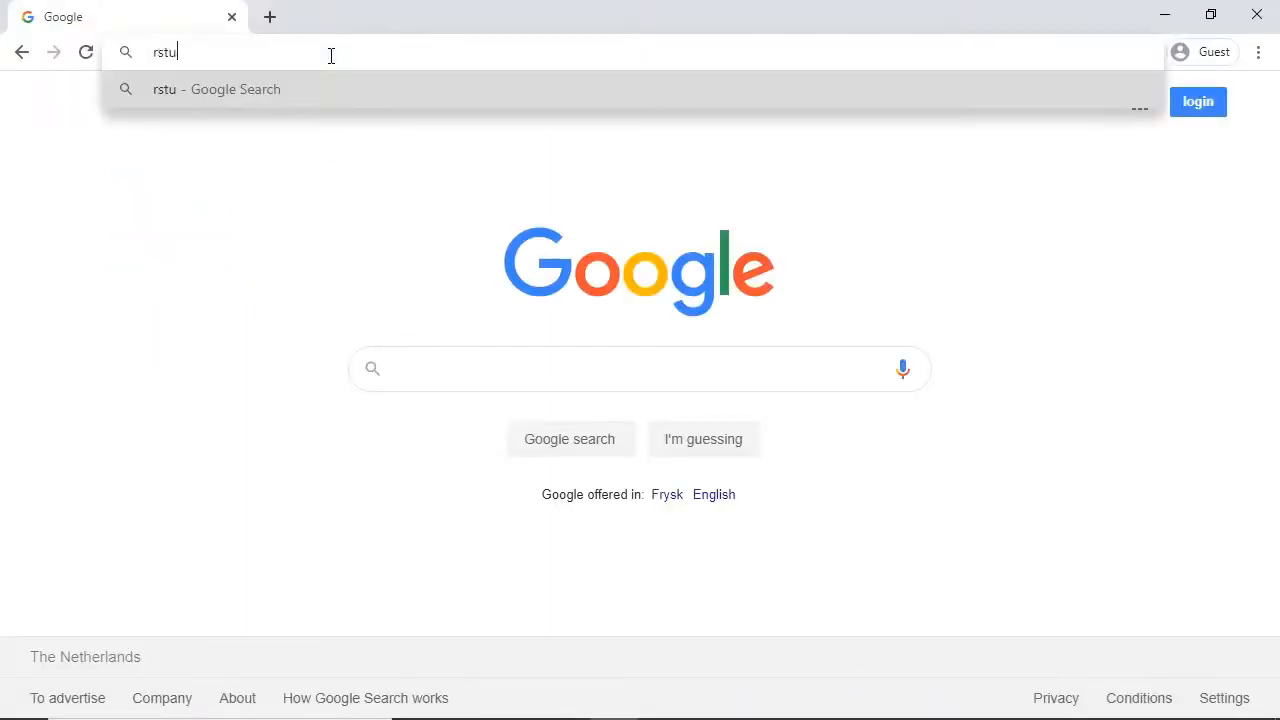
type("com")
key("Return")
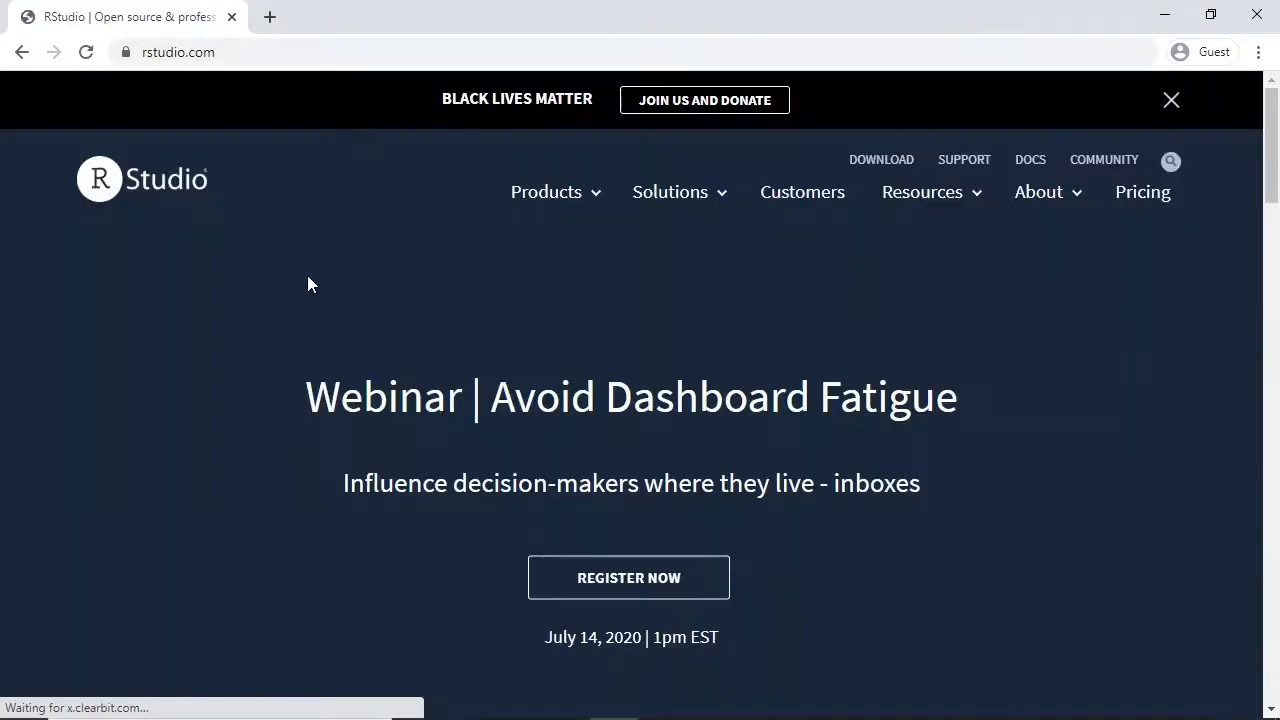
left_click(876, 168)
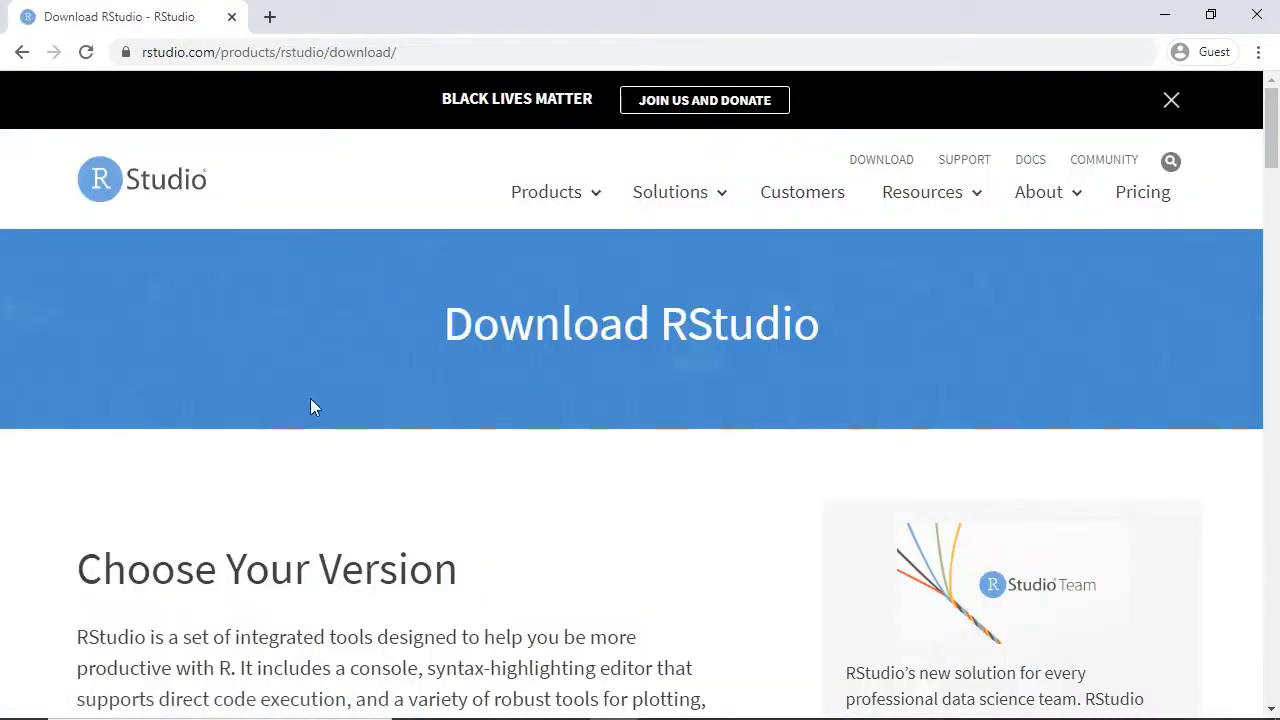
Choose the free RStudio Desktop edition and download its 1.3.959 installer for Windows
scroll(314, 400, "down", 3)
scroll(200, 350, "down", 5)
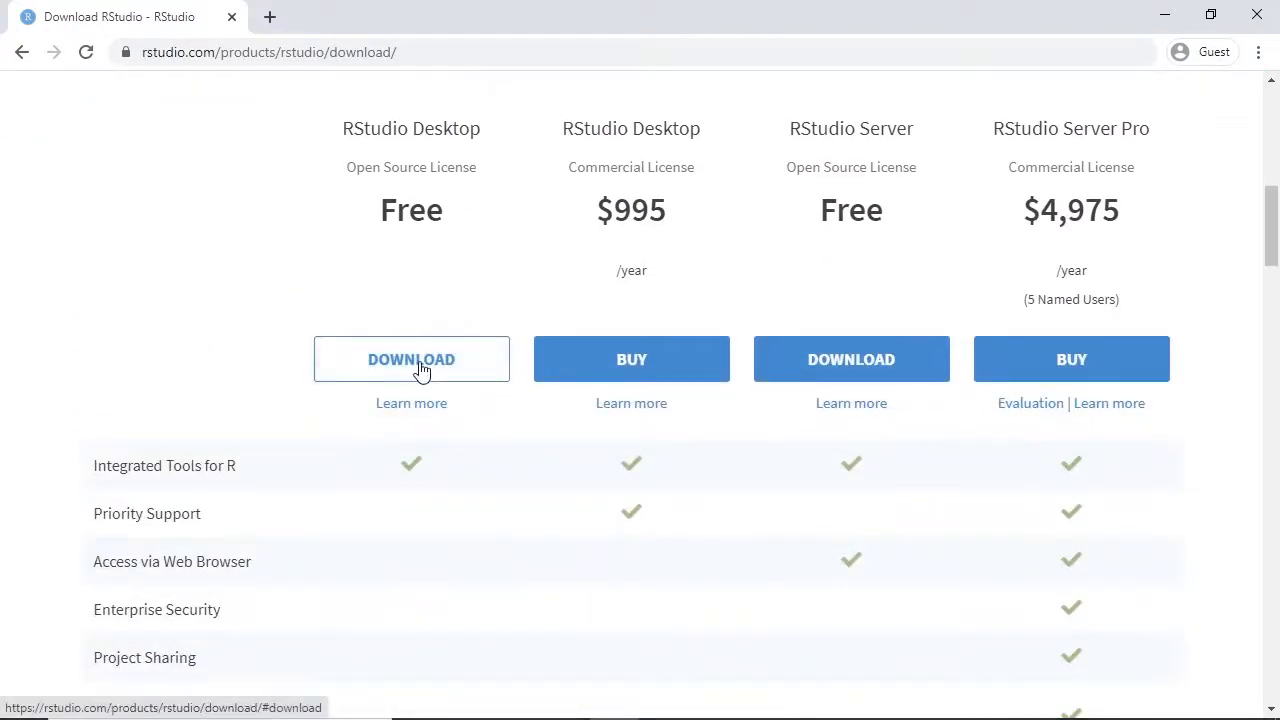
left_click(419, 368)
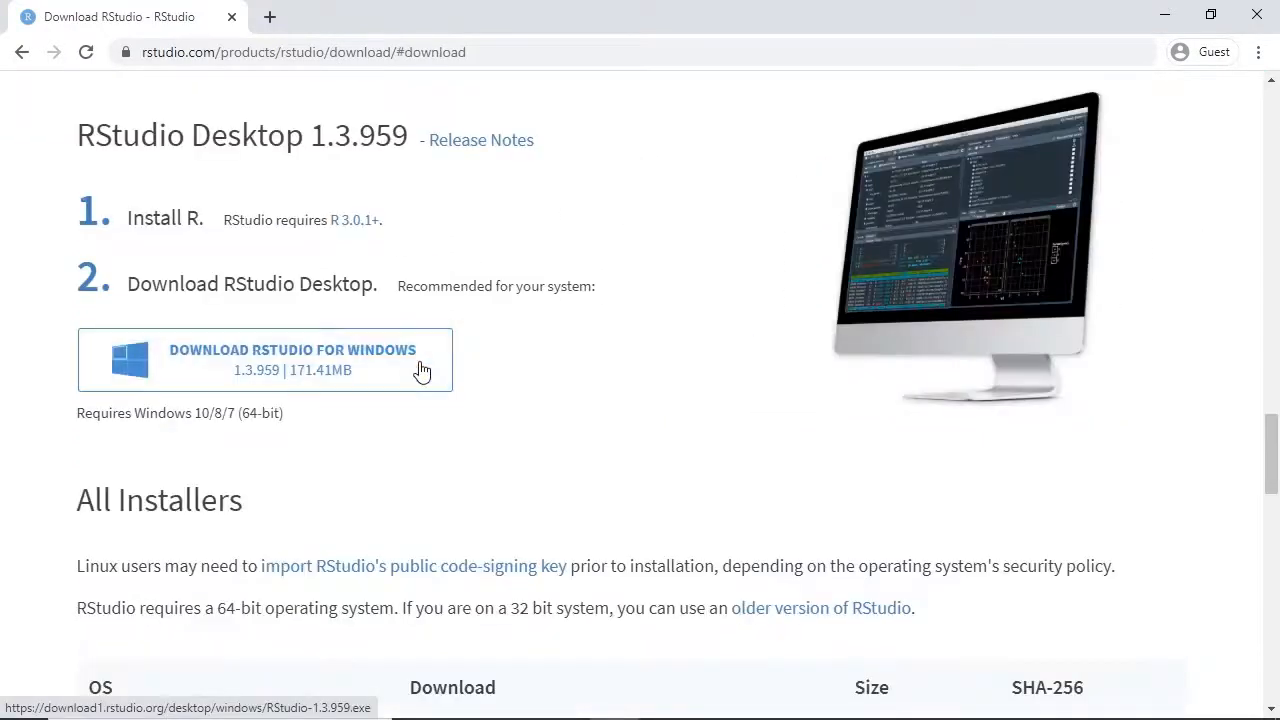
left_click(322, 367)
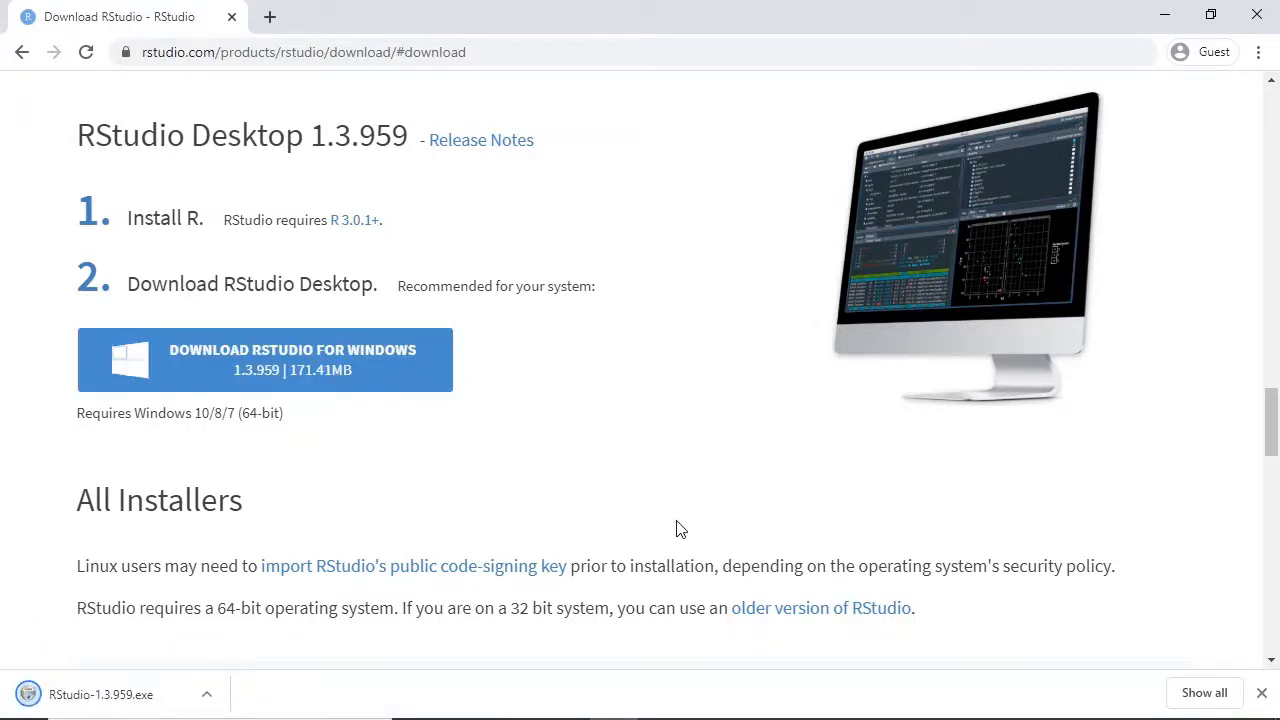
Run the downloaded RStudio-1.3.959.exe and install RStudio in C:\Program Files\RStudio with the RStudio Start Menu folder
left_click(124, 698)
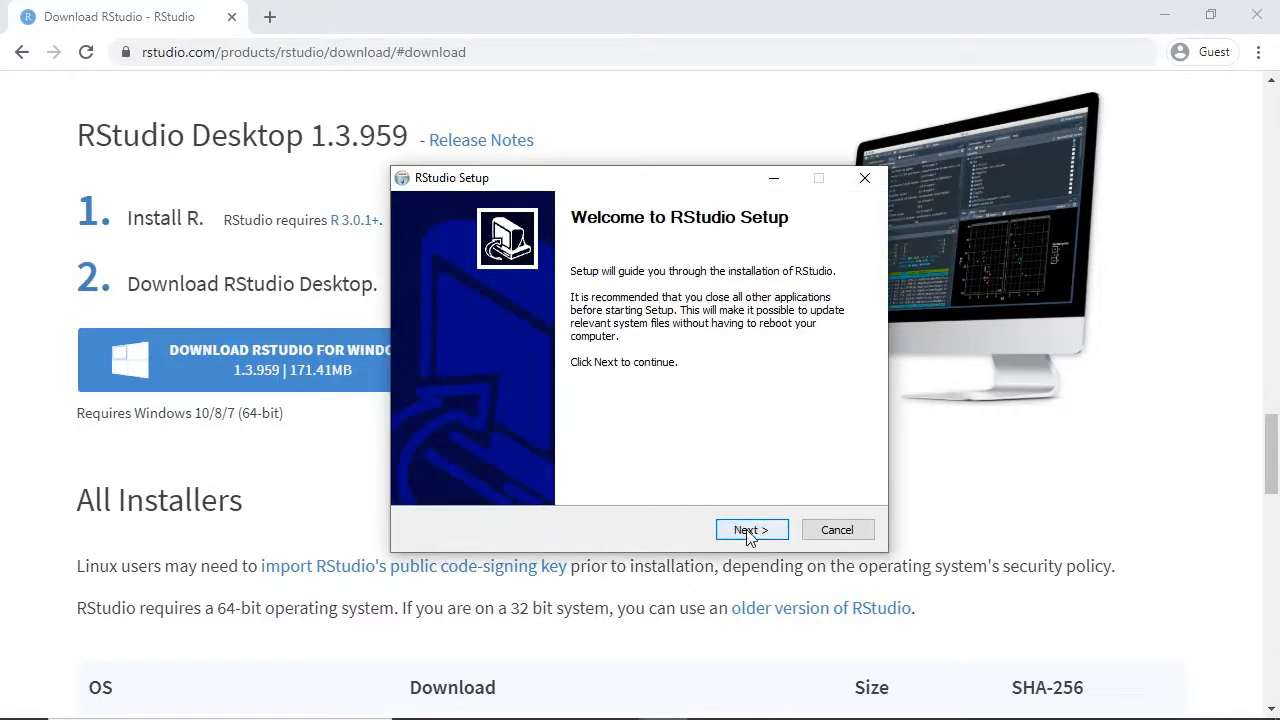
left_click(750, 531)
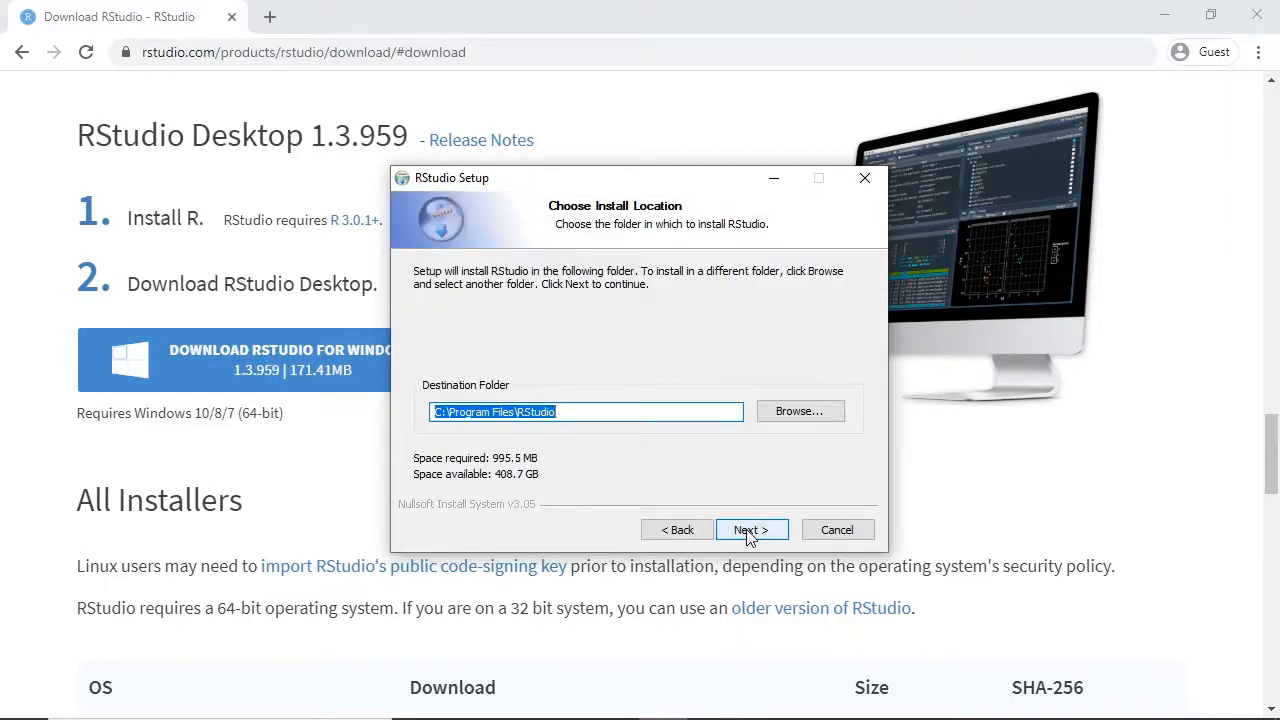
left_click(750, 531)
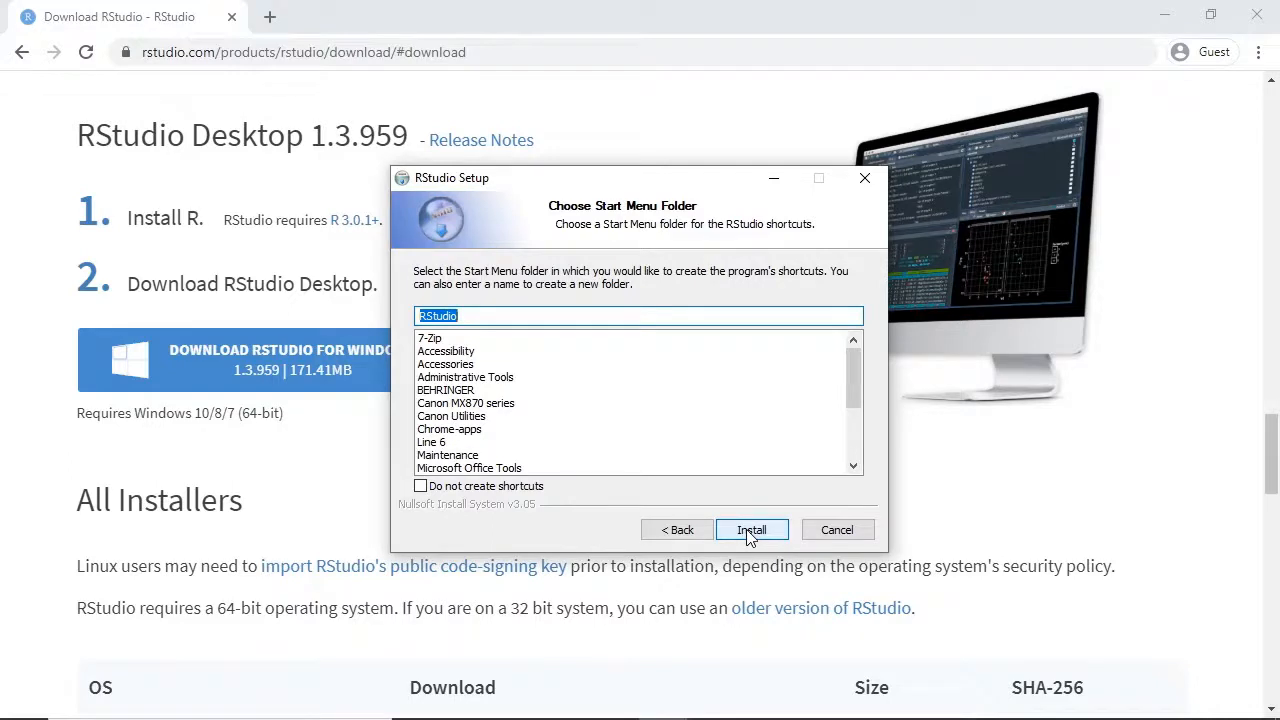
left_click(748, 531)
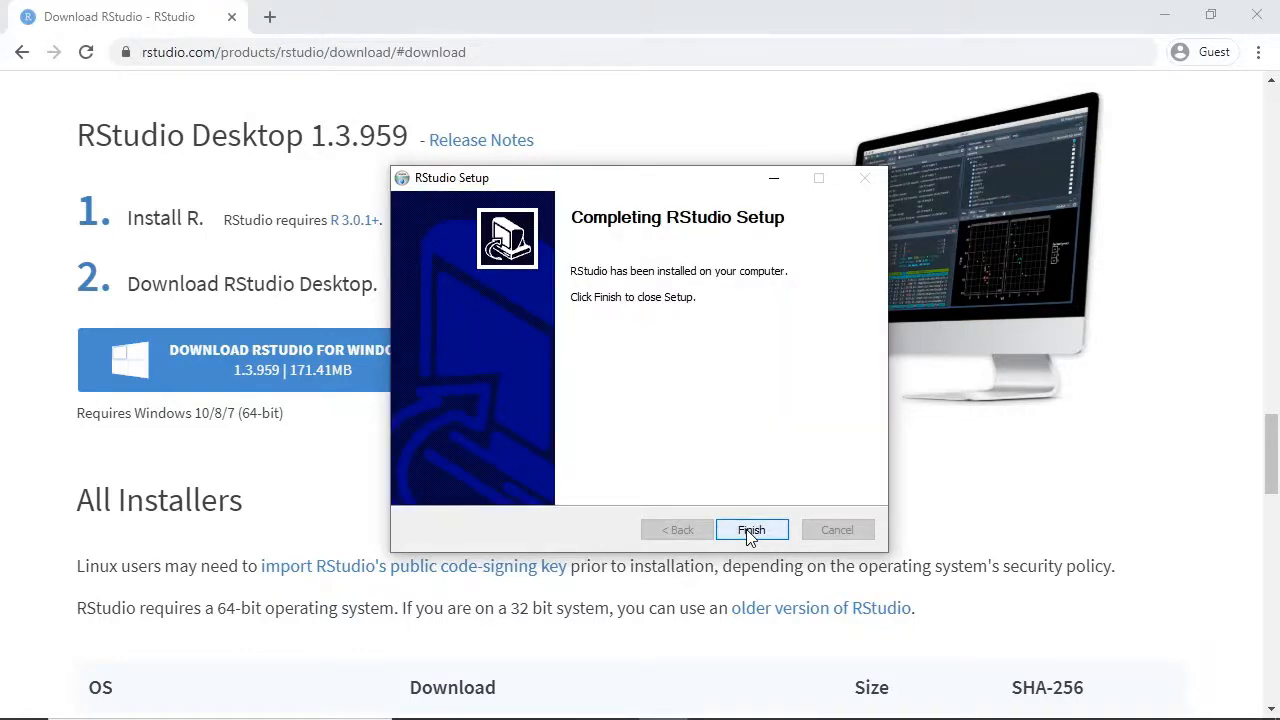
left_click(750, 531)
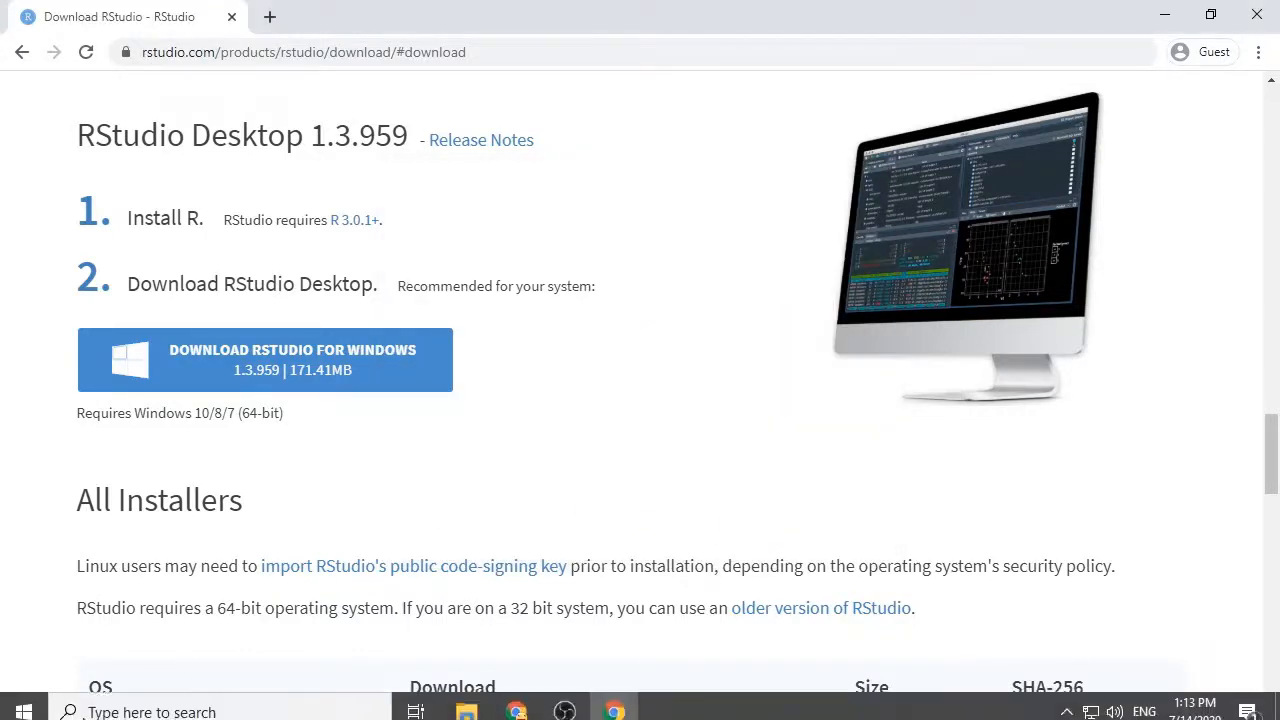
Launch the installed RStudio and allow automated crash reports to be uploaded
left_click(24, 700)
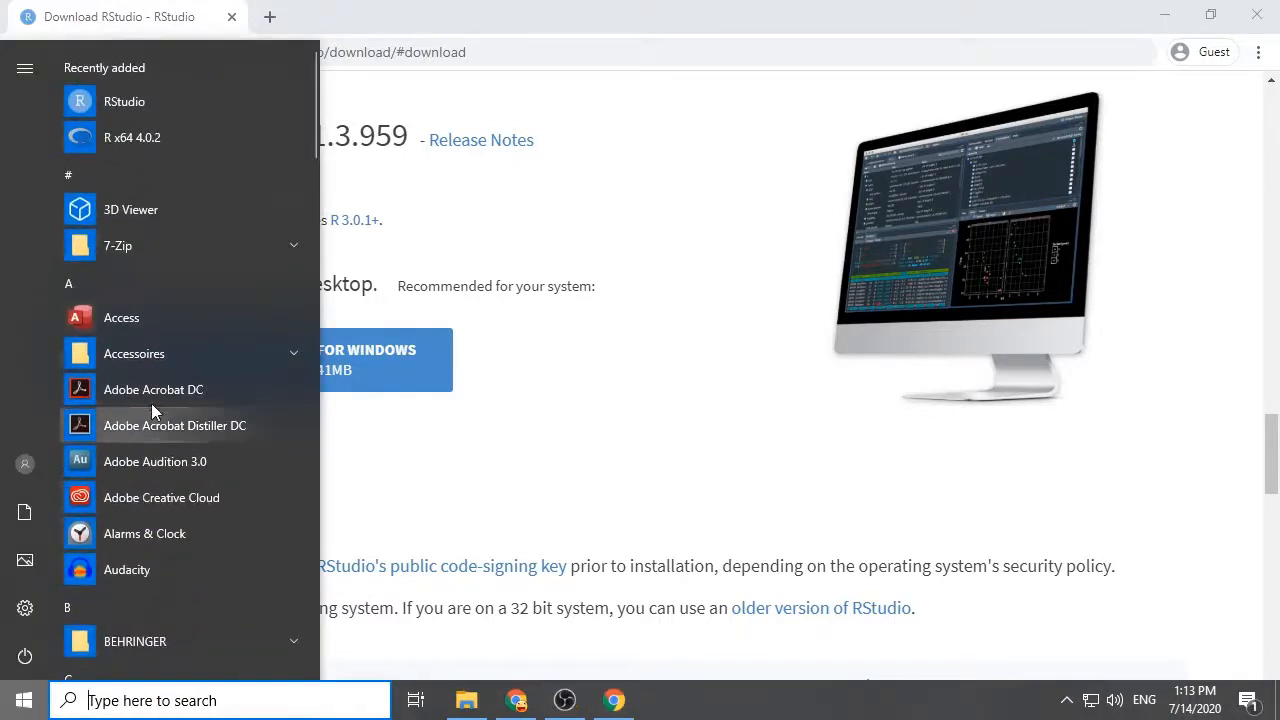
left_click(116, 97)
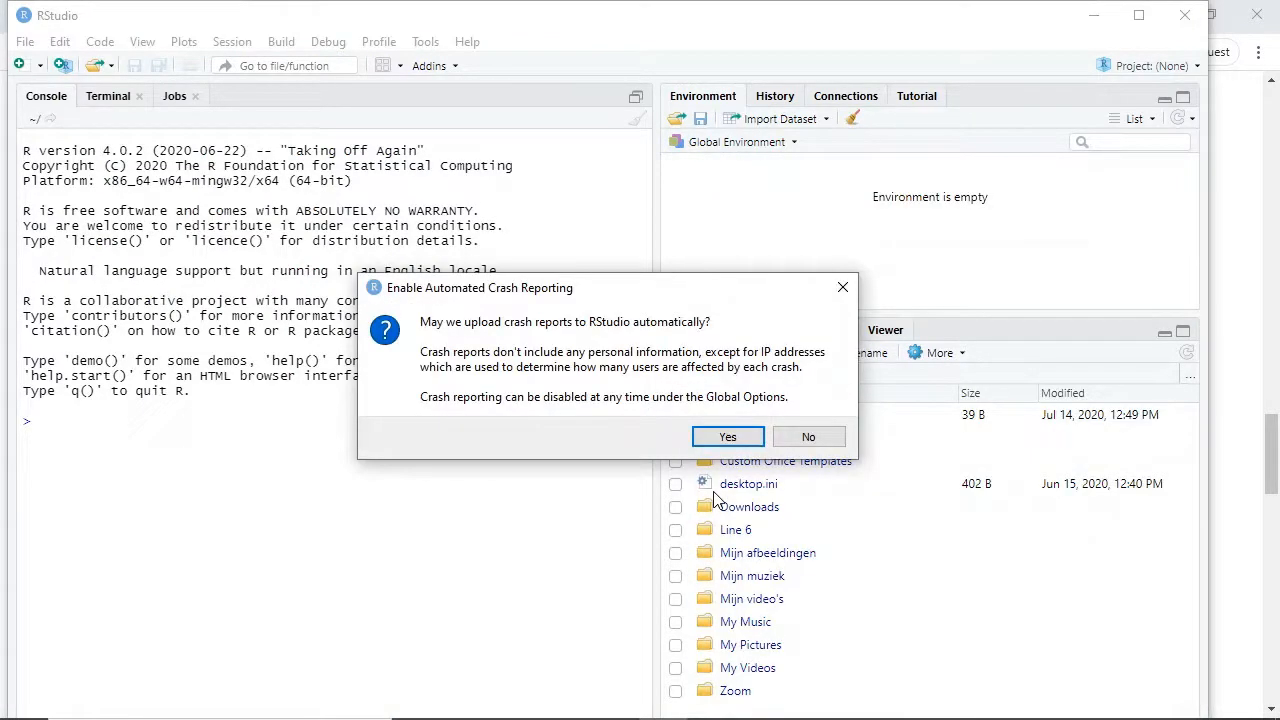
left_click(726, 438)
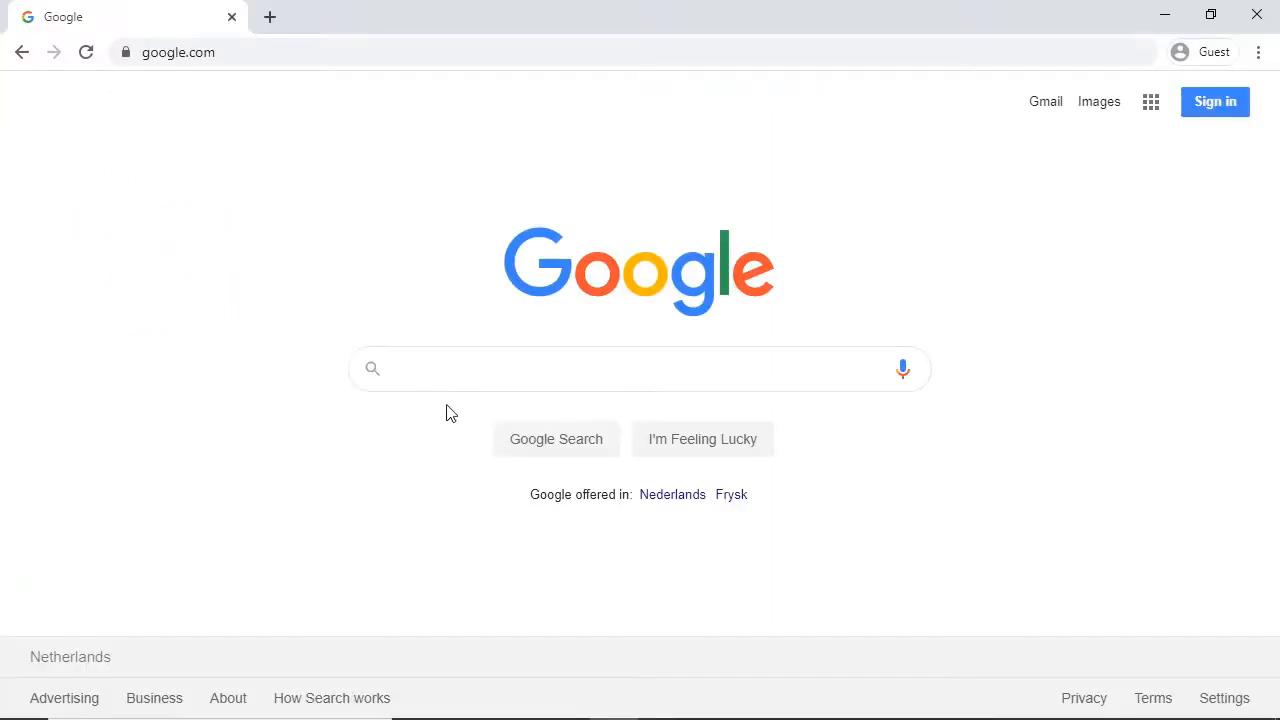
Search Google for "java 64 bit" and open the Java Downloads for All Operating Systems page on java.com
left_click(451, 369)
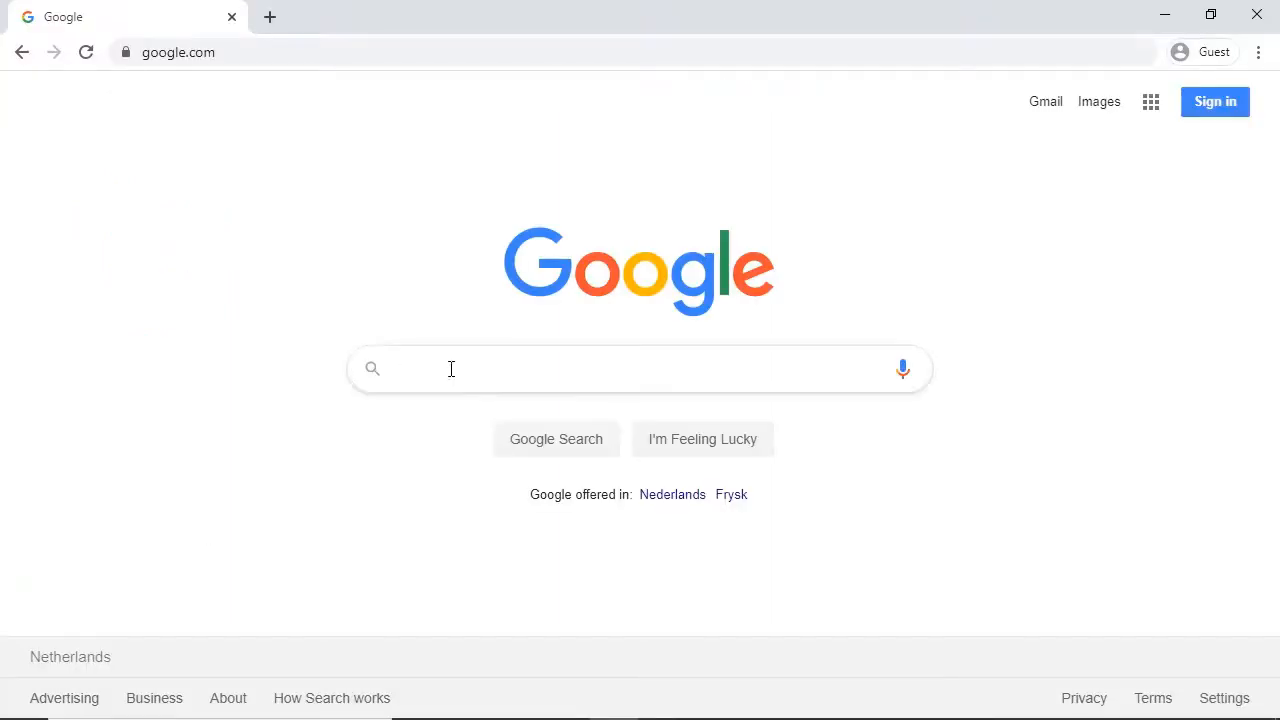
type("java ")
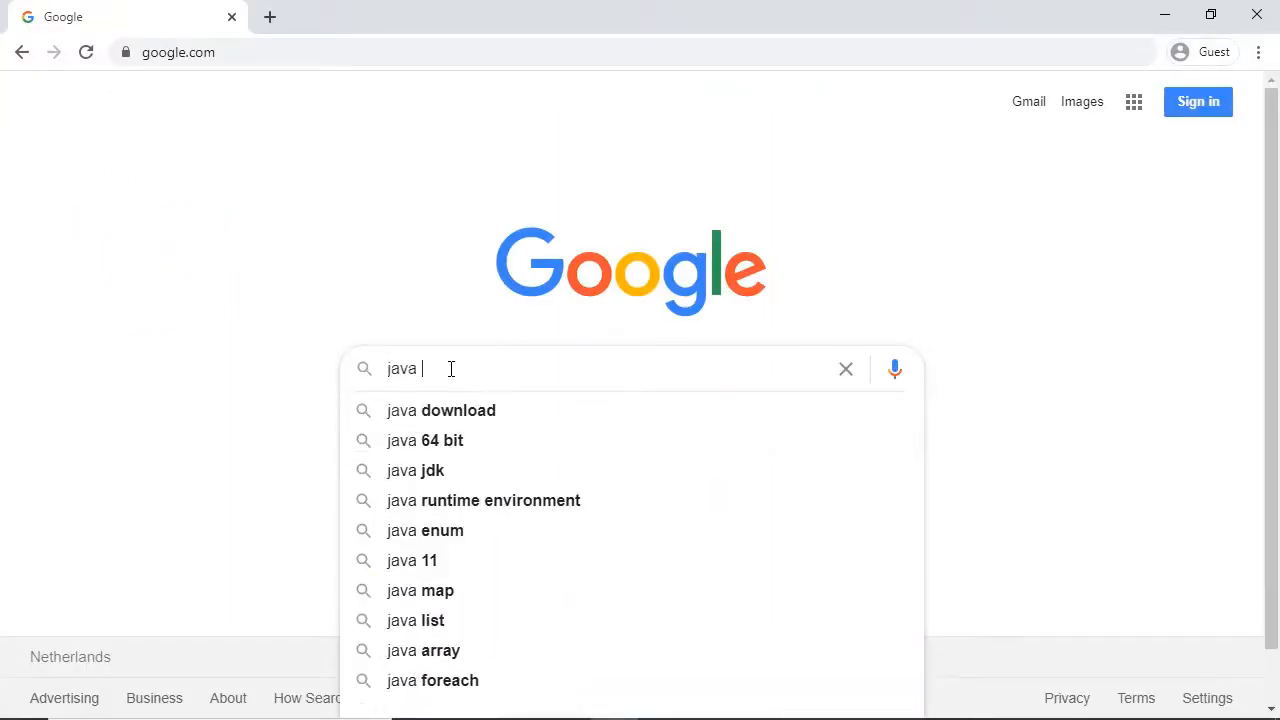
type("6")
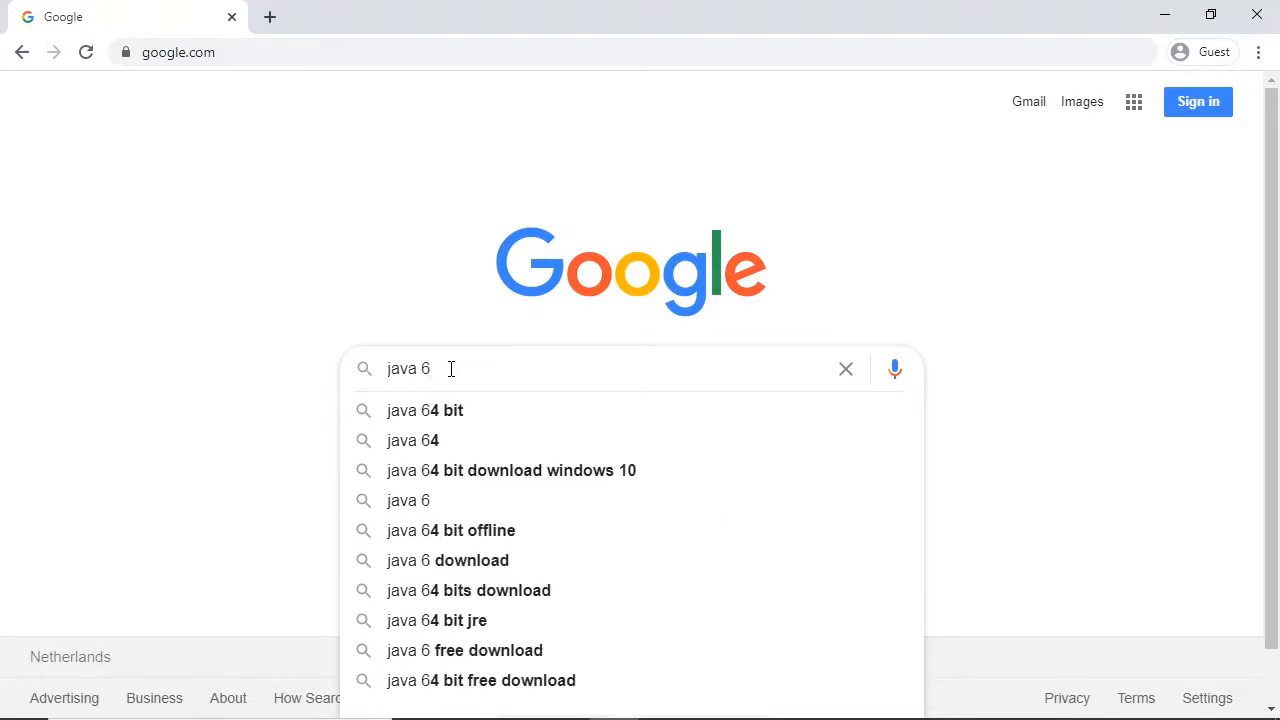
type("4 bit")
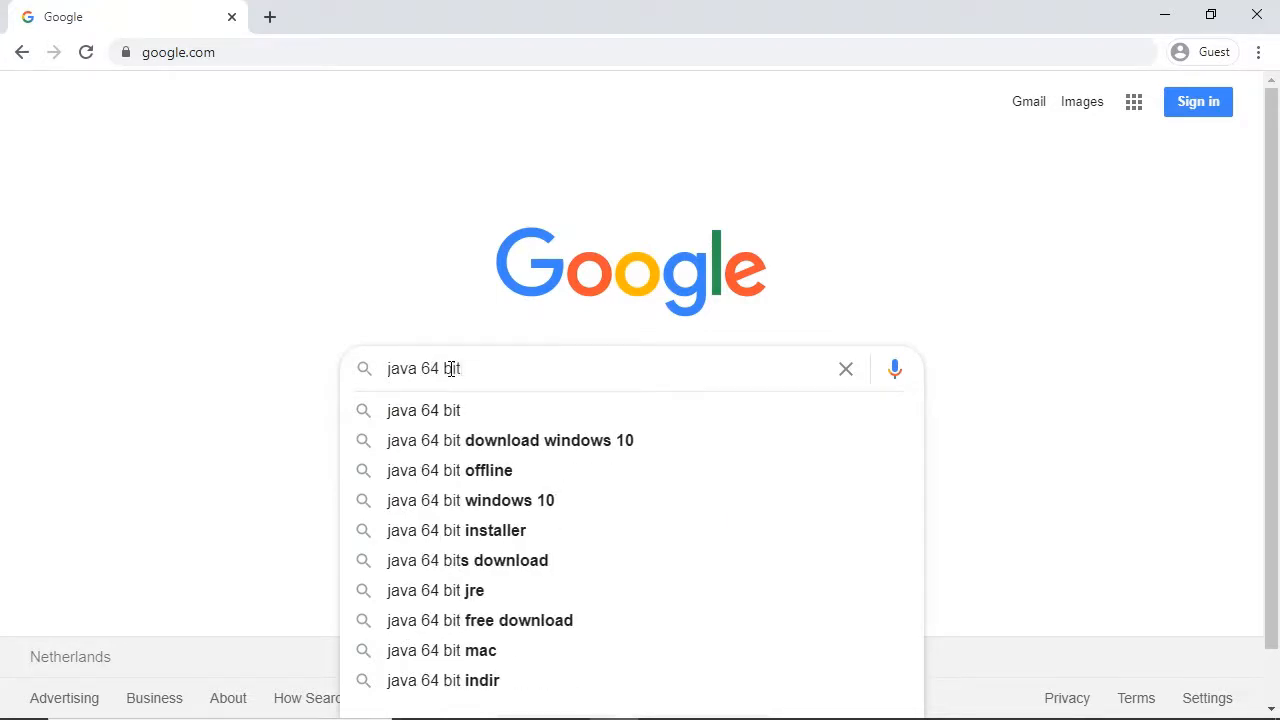
key("Return")
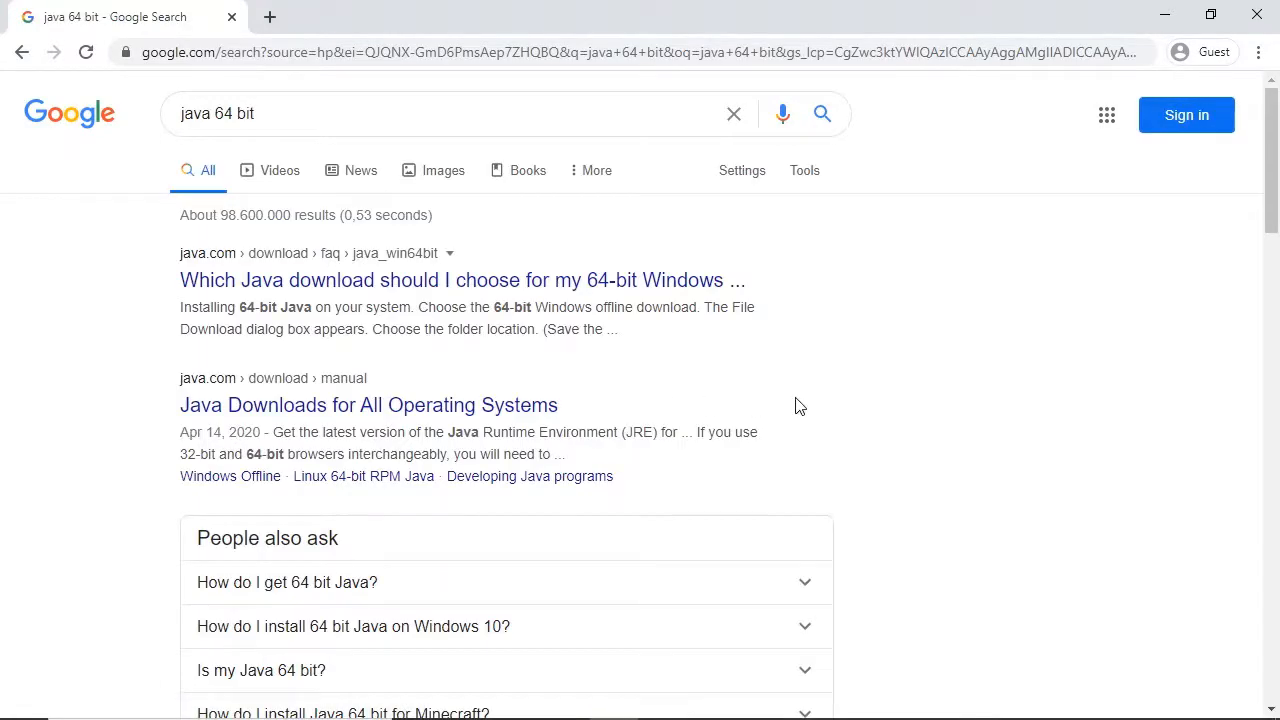
left_click(519, 407)
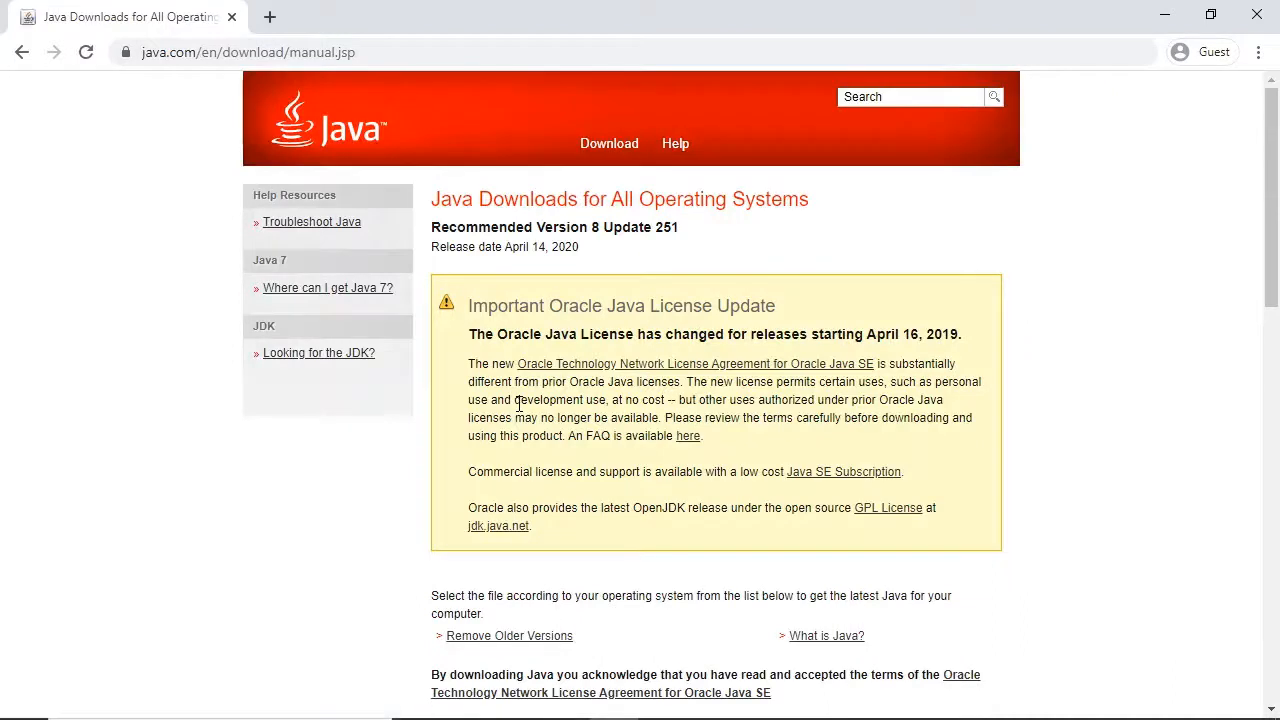
Download the Windows Offline (64-bit) Java installer, run it and install Java with the default destination folder
scroll(240, 528, "down", 3)
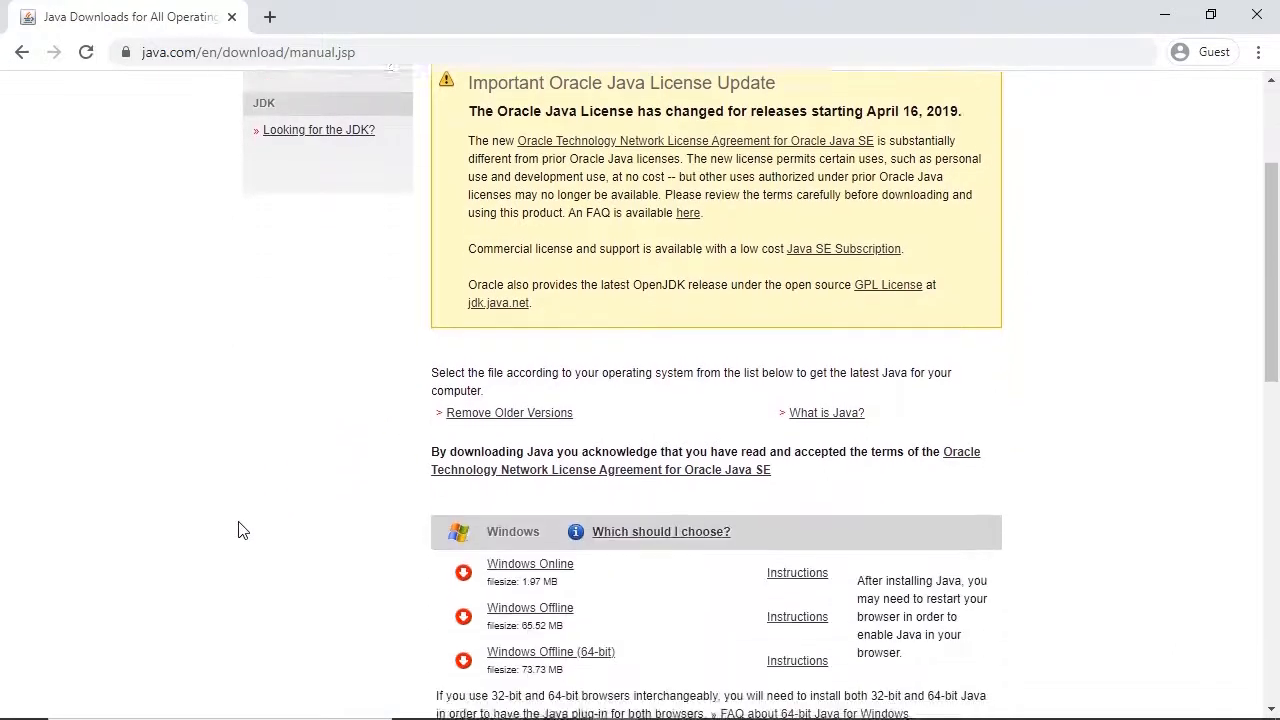
scroll(238, 530, "down", 1)
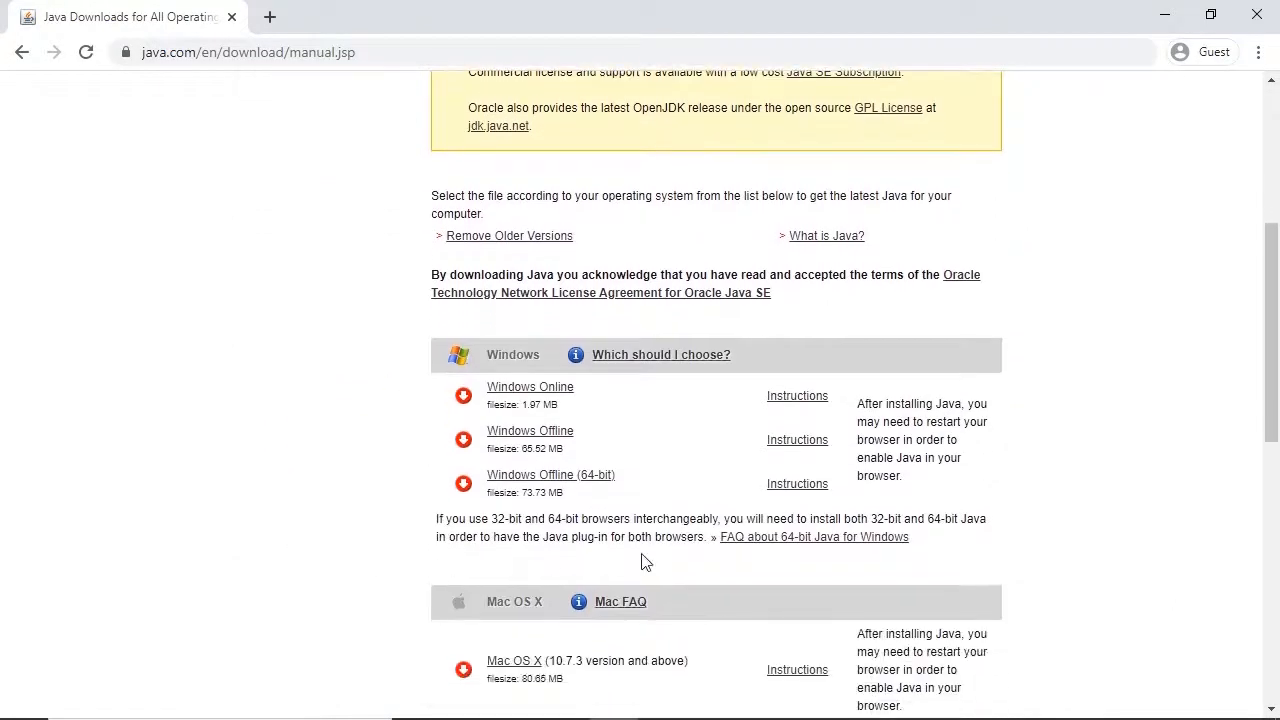
left_click(607, 484)
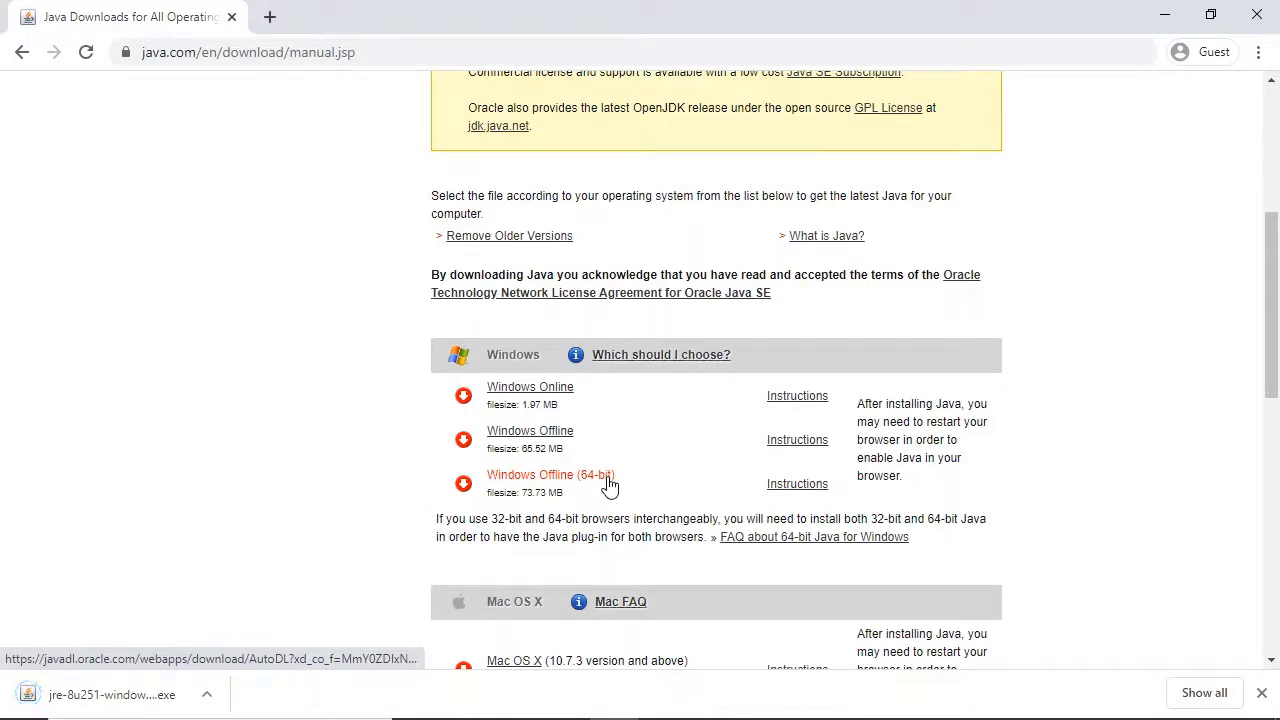
mouse_move(190, 710)
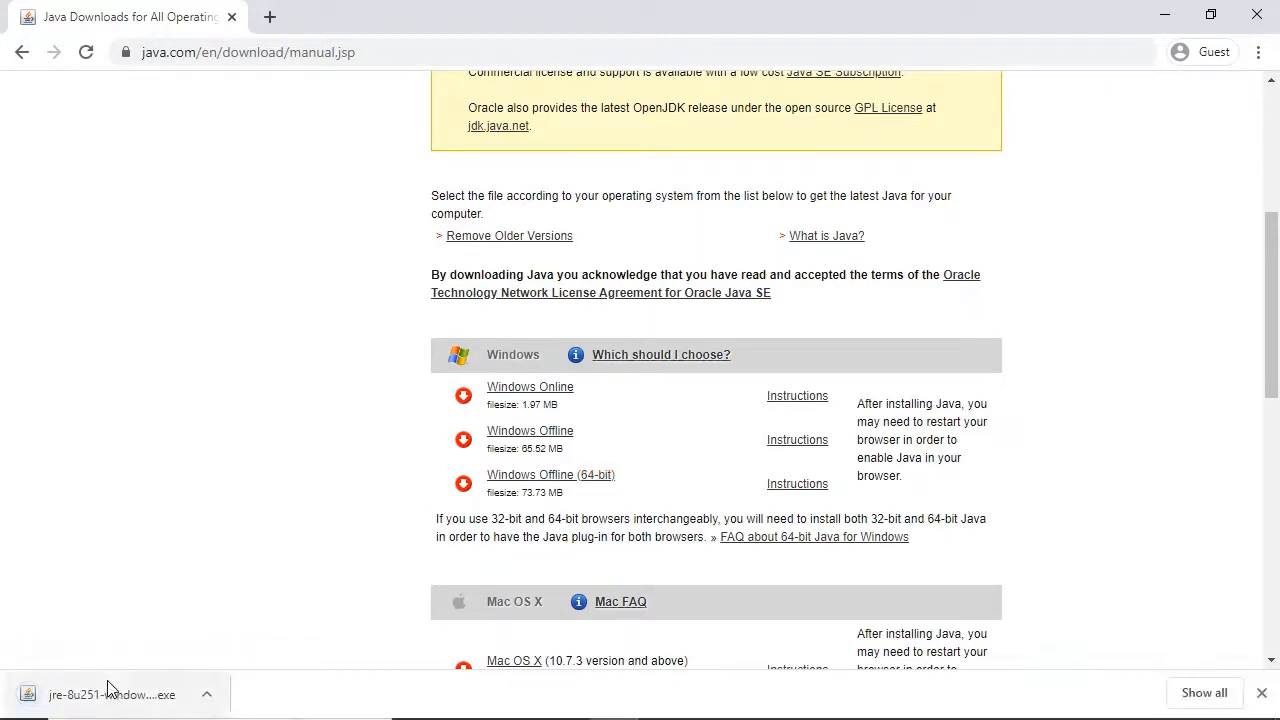
left_click(108, 692)
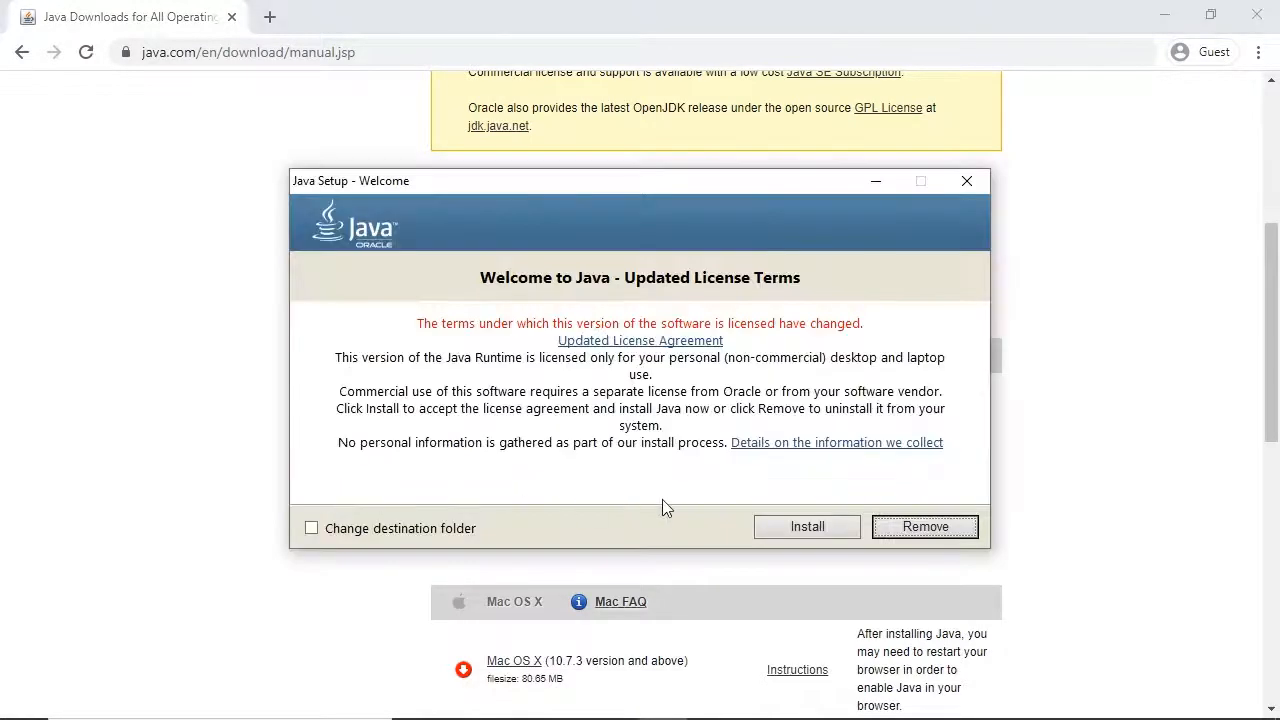
left_click(789, 527)
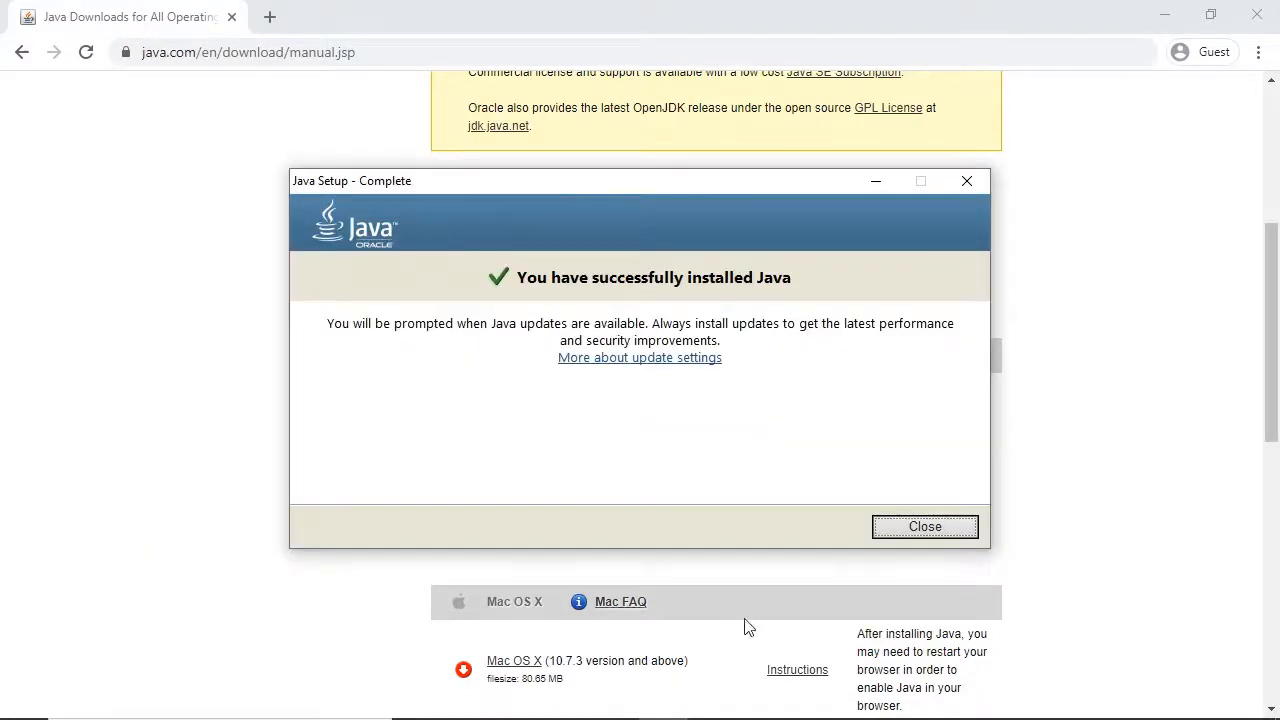
left_click(925, 527)
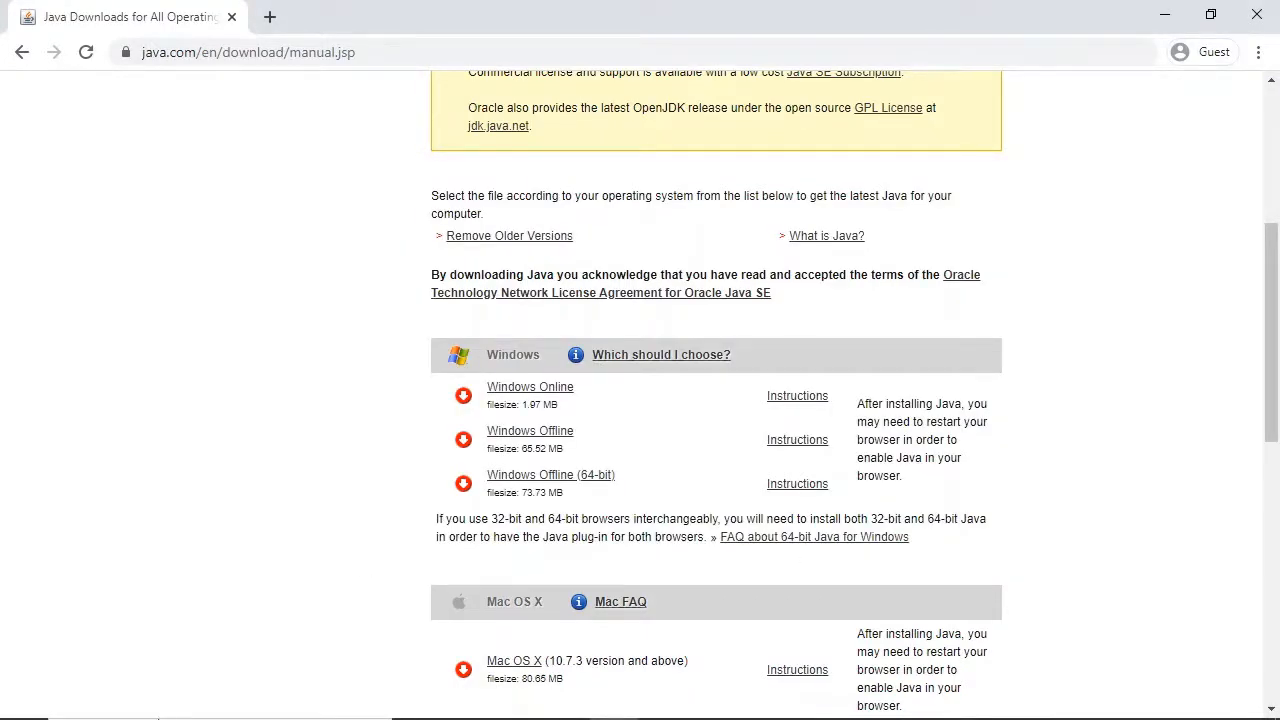
Find RStudio with the Windows search, open it and maximize its window
left_click(22, 702)
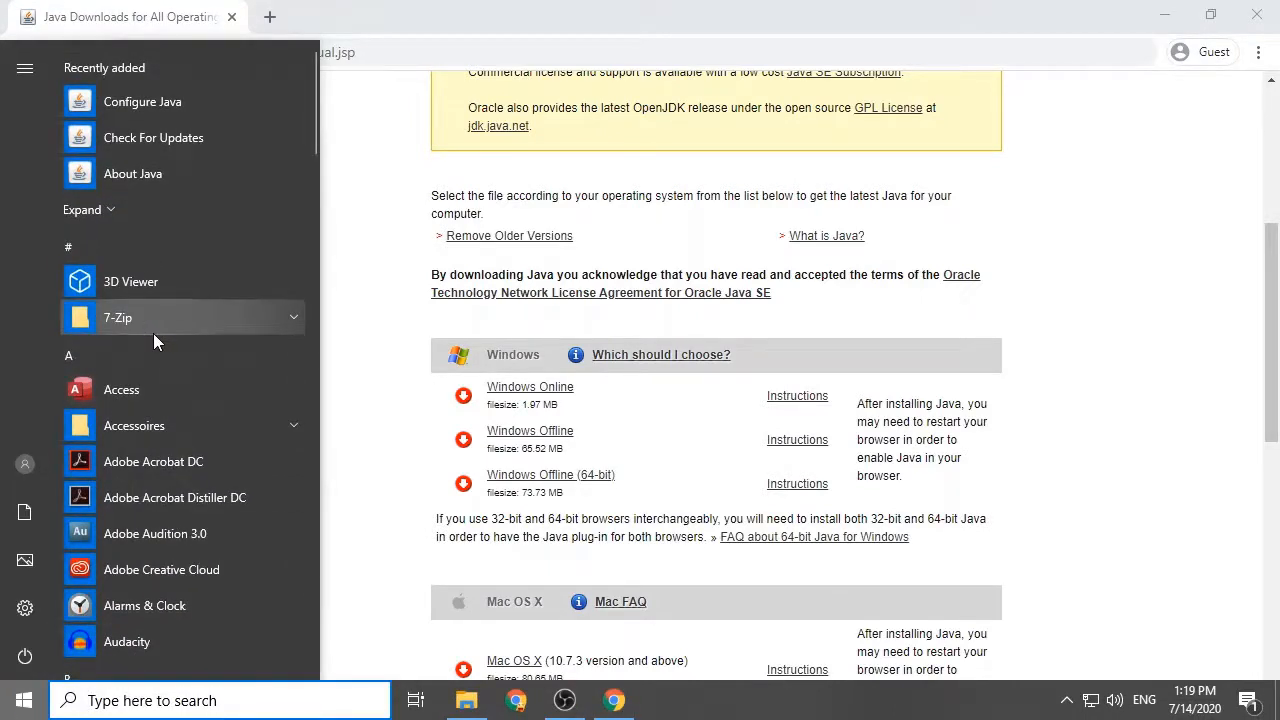
type("rs")
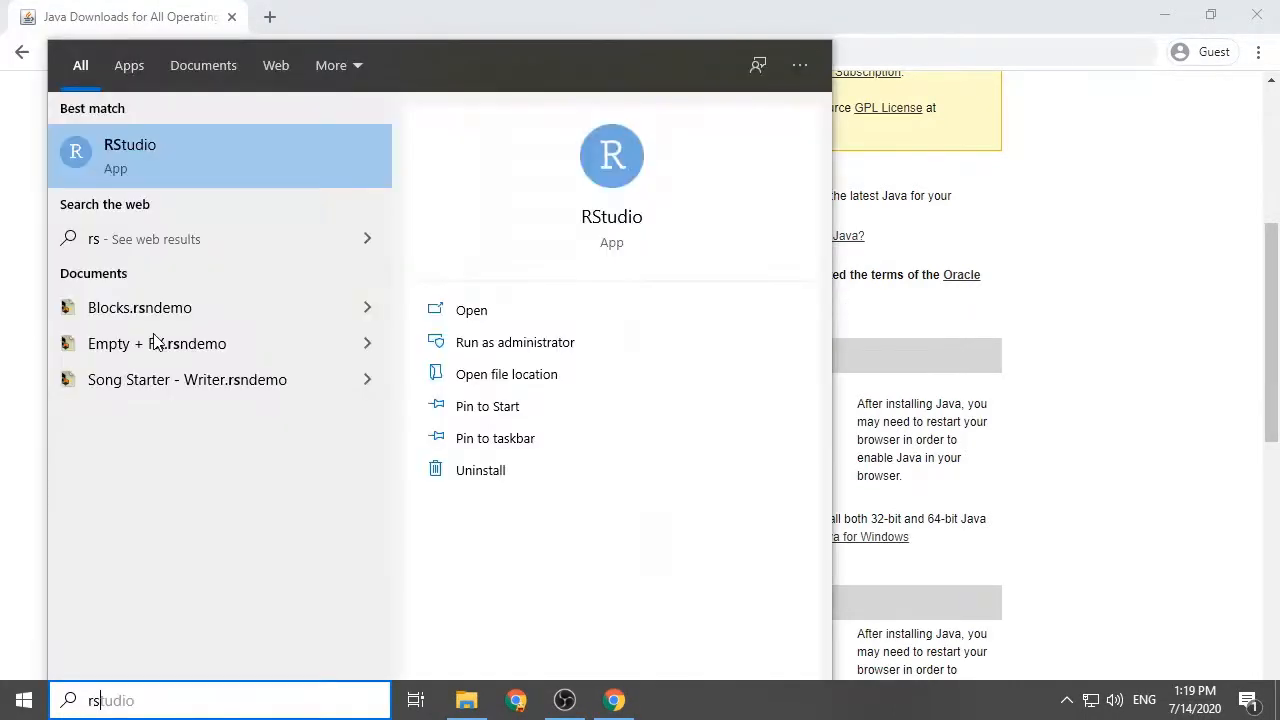
left_click(124, 151)
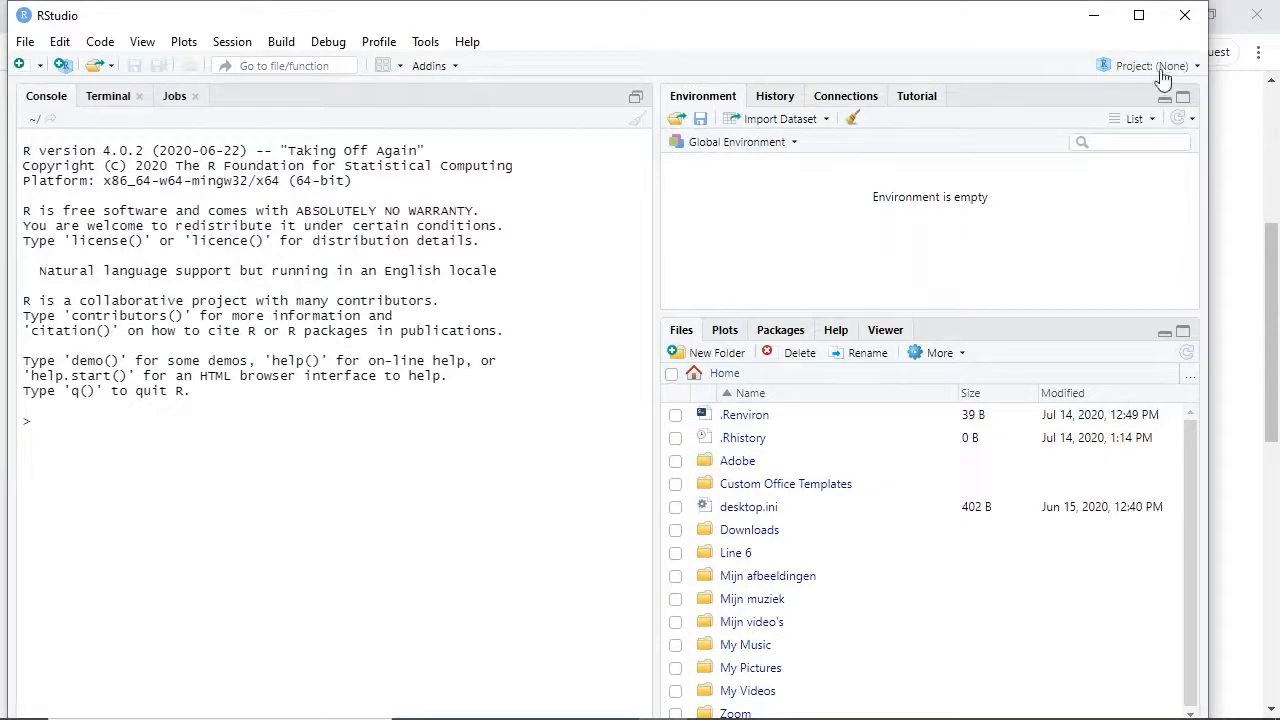
left_click(1138, 15)
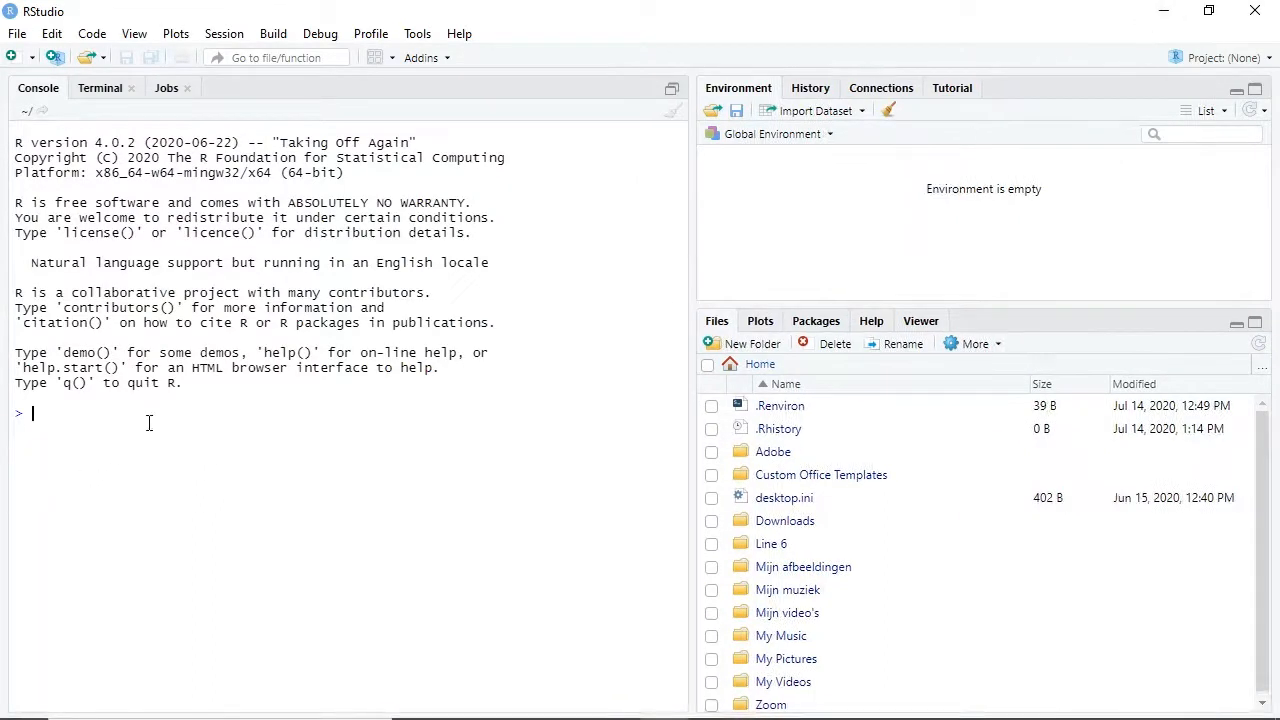
Install the rJava package from the R console with install.packages("rJava")
type("install,")
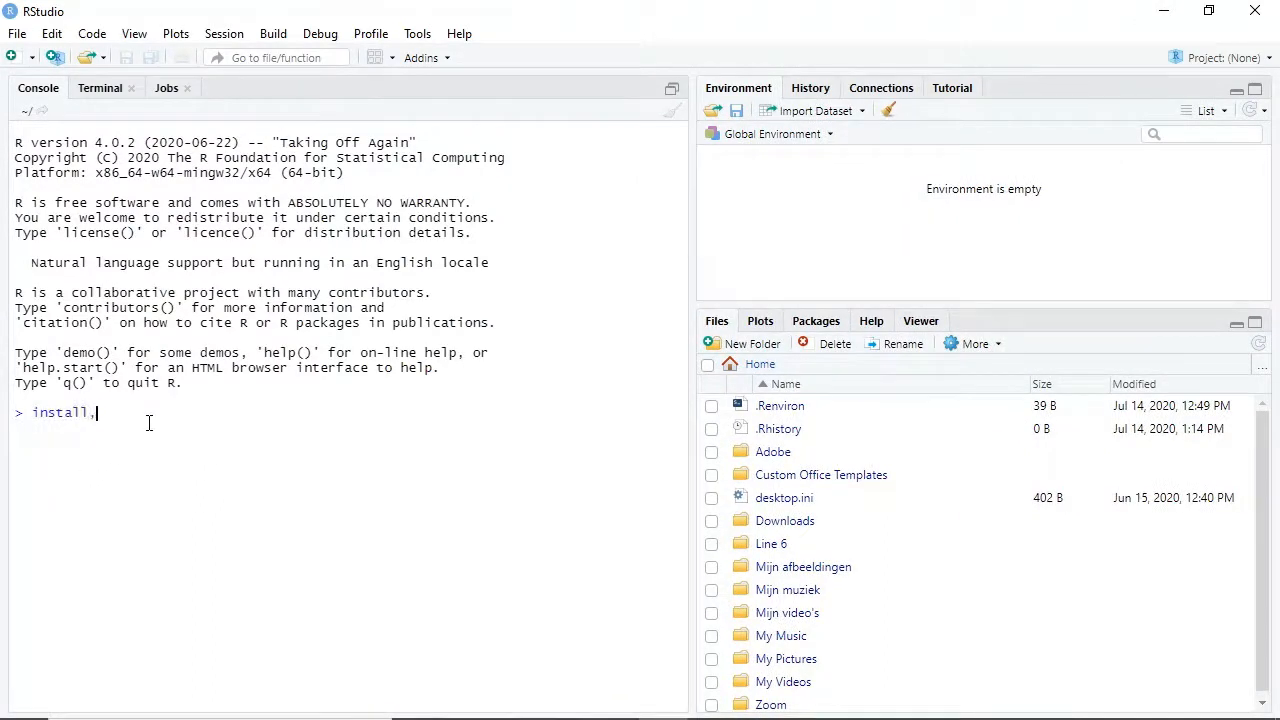
key("BackSpace")
type(".packag")
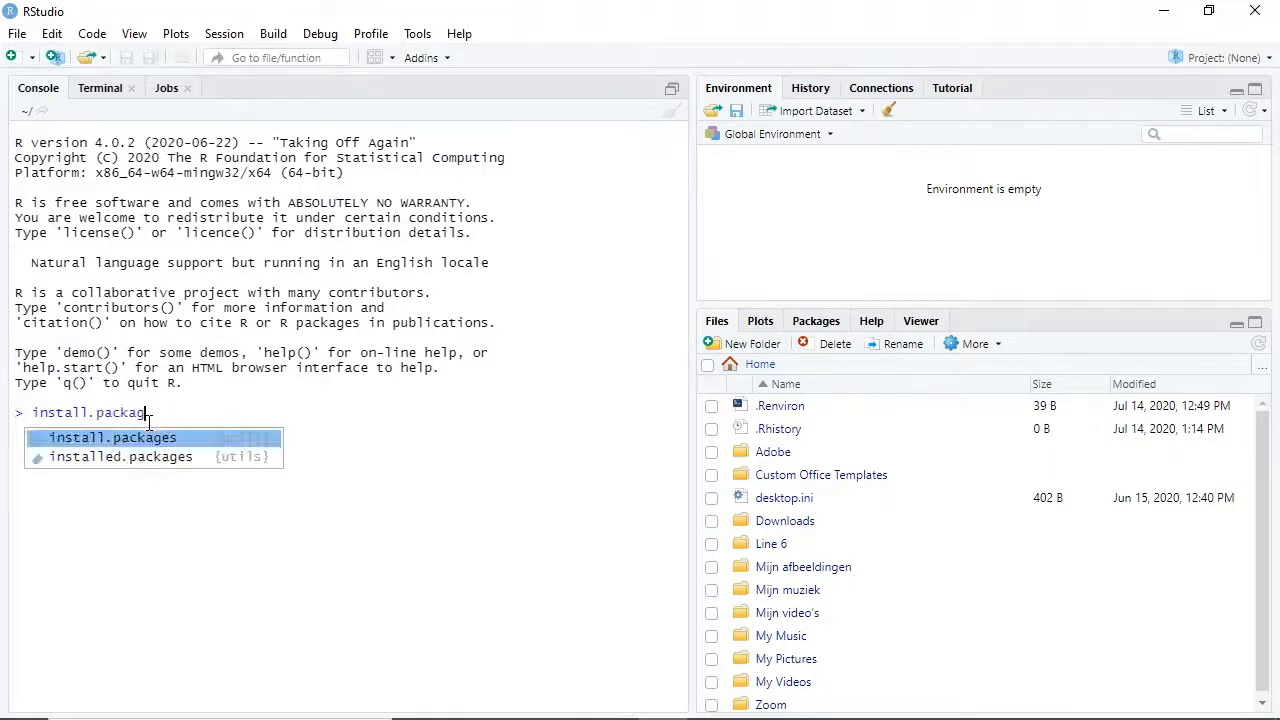
type("es(\"rJ")
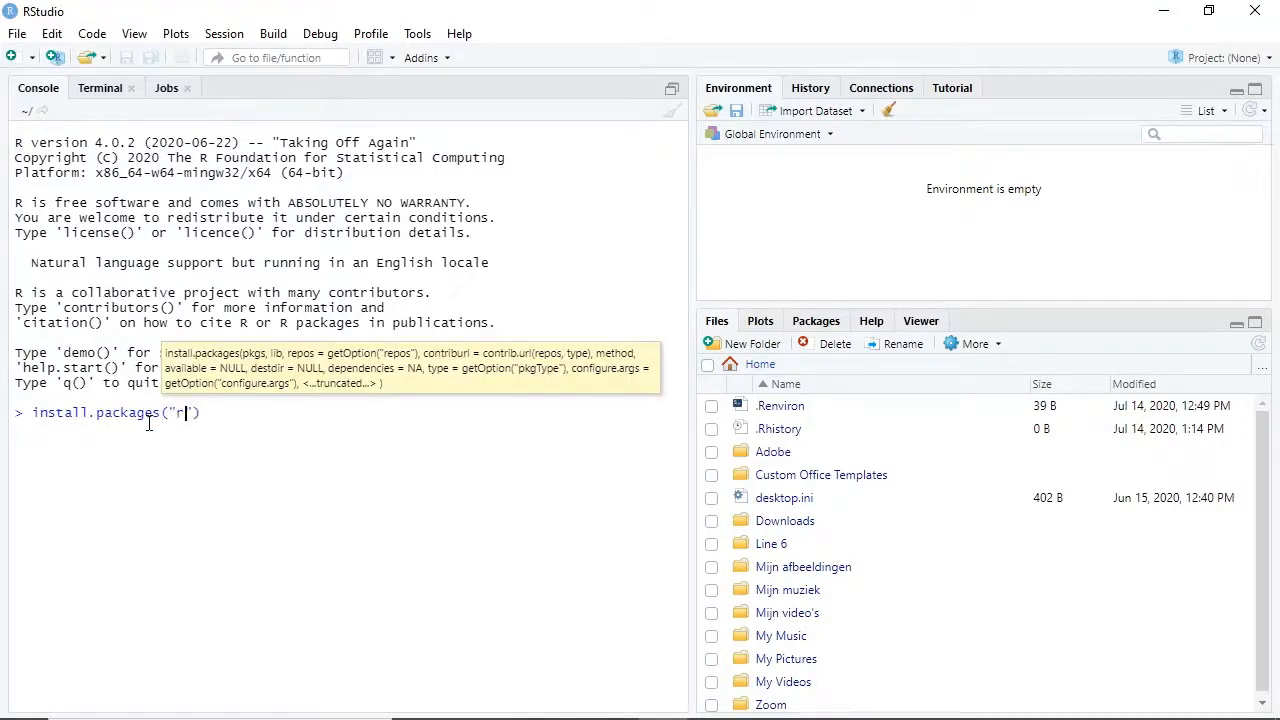
type("ava\")")
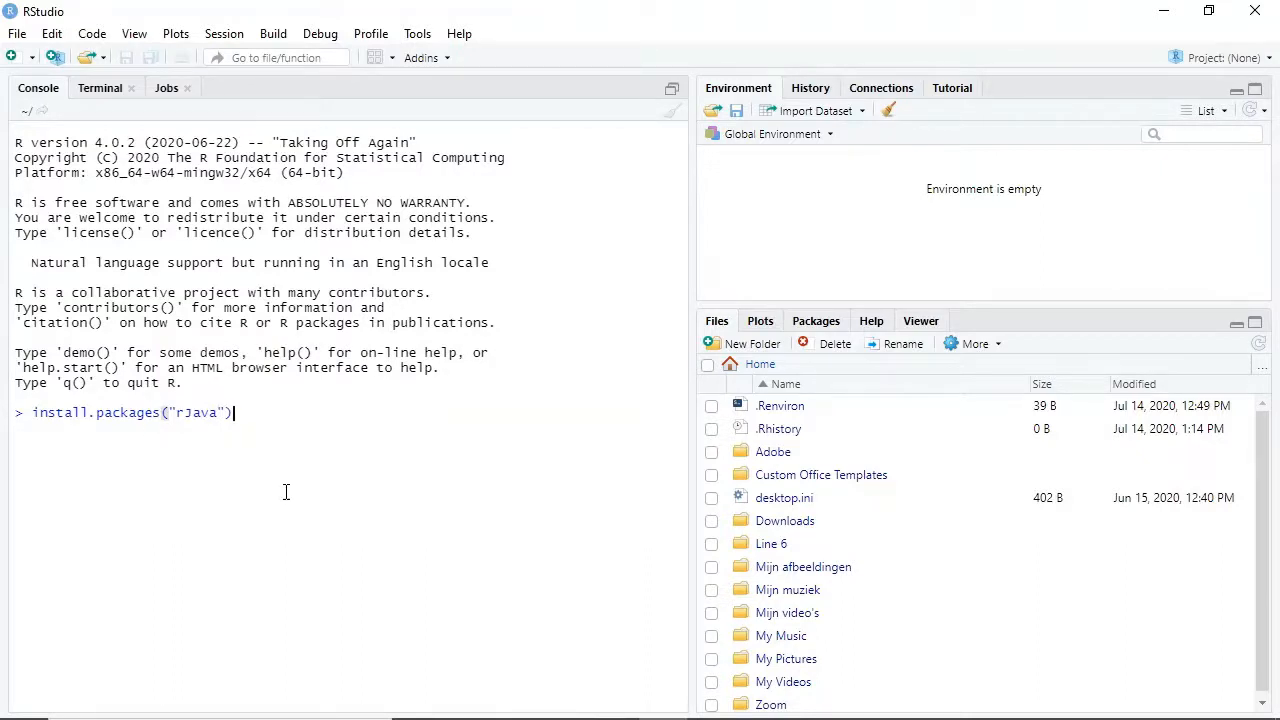
key("Return")
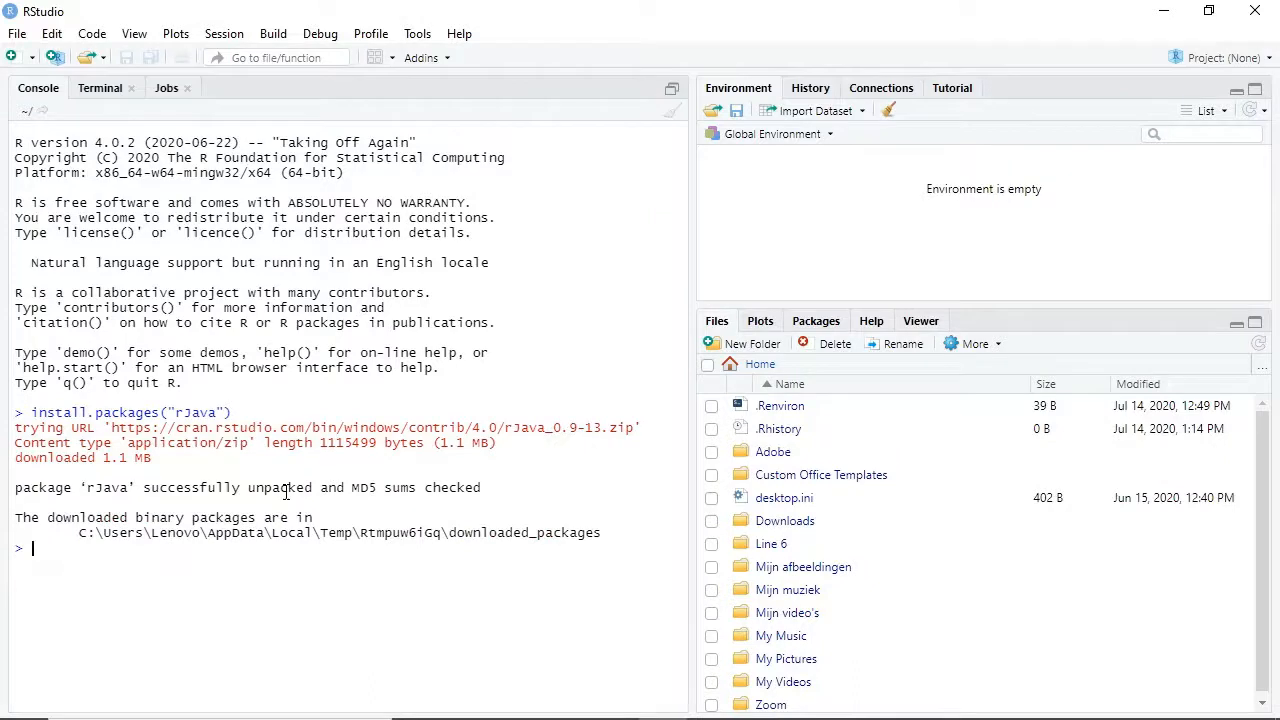
Load the rJava package in the R console with library(rJava)
type("ibrar")
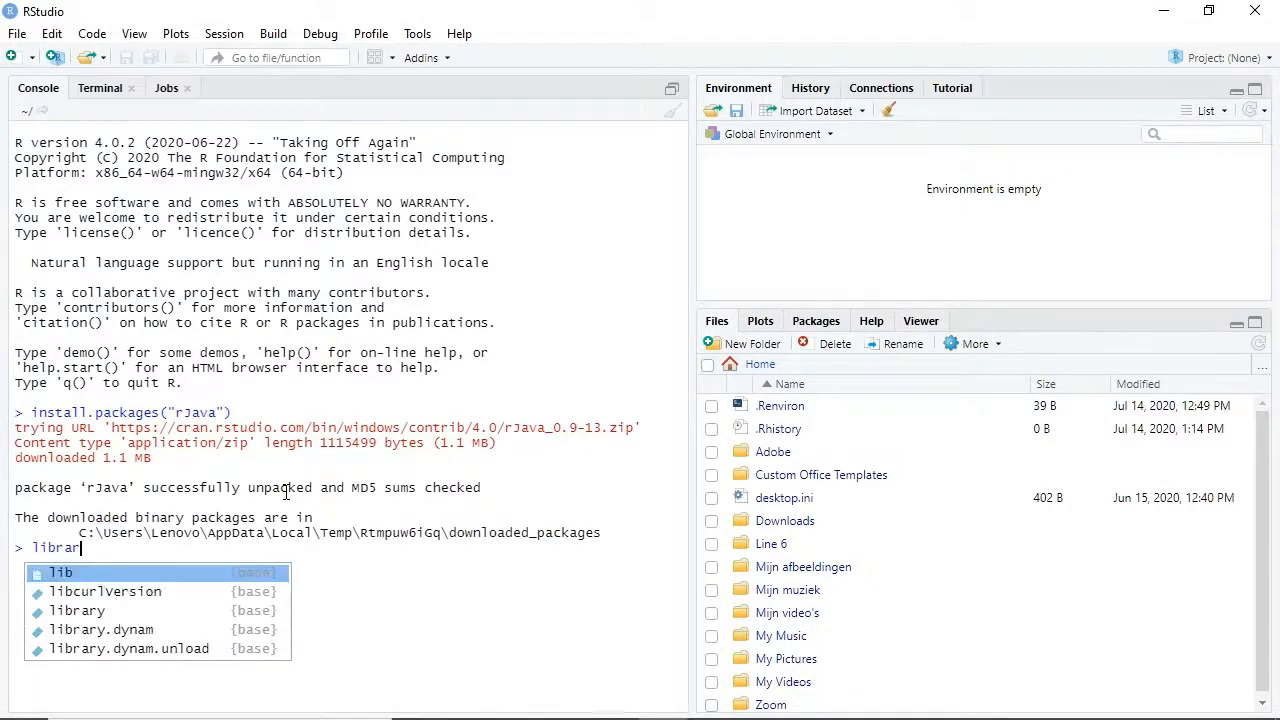
type("y(rJava")
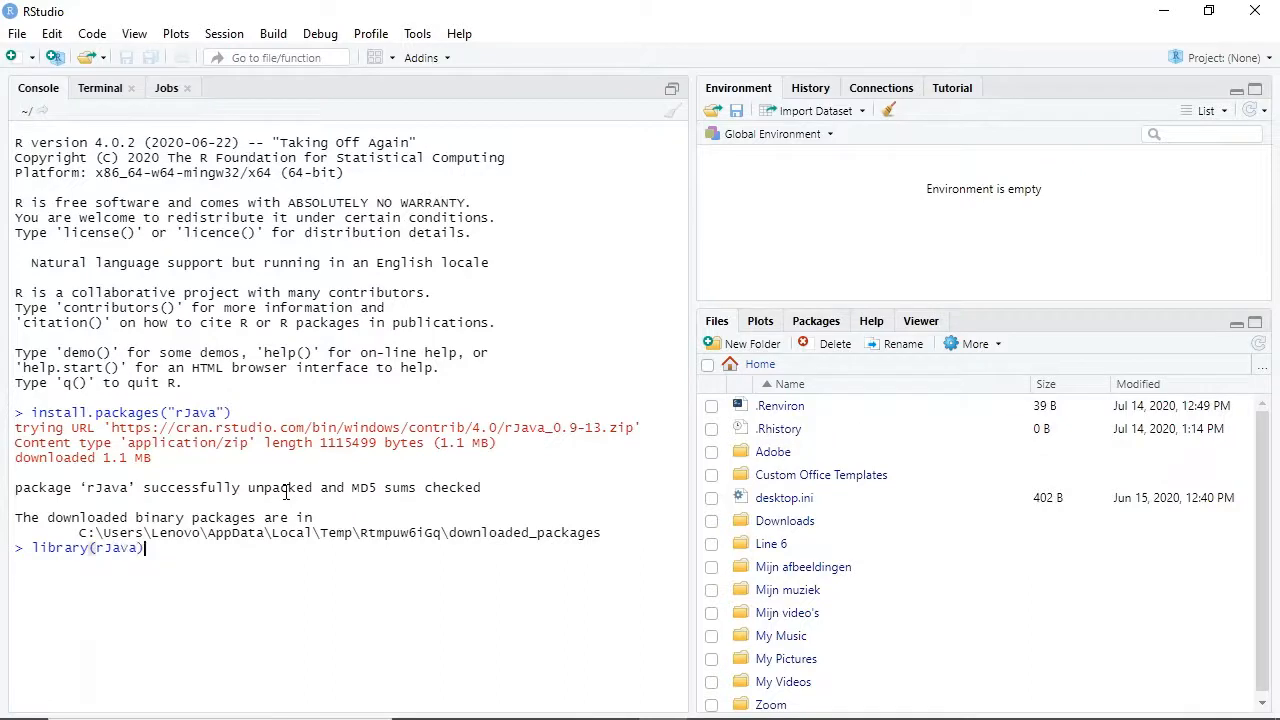
key("Return")
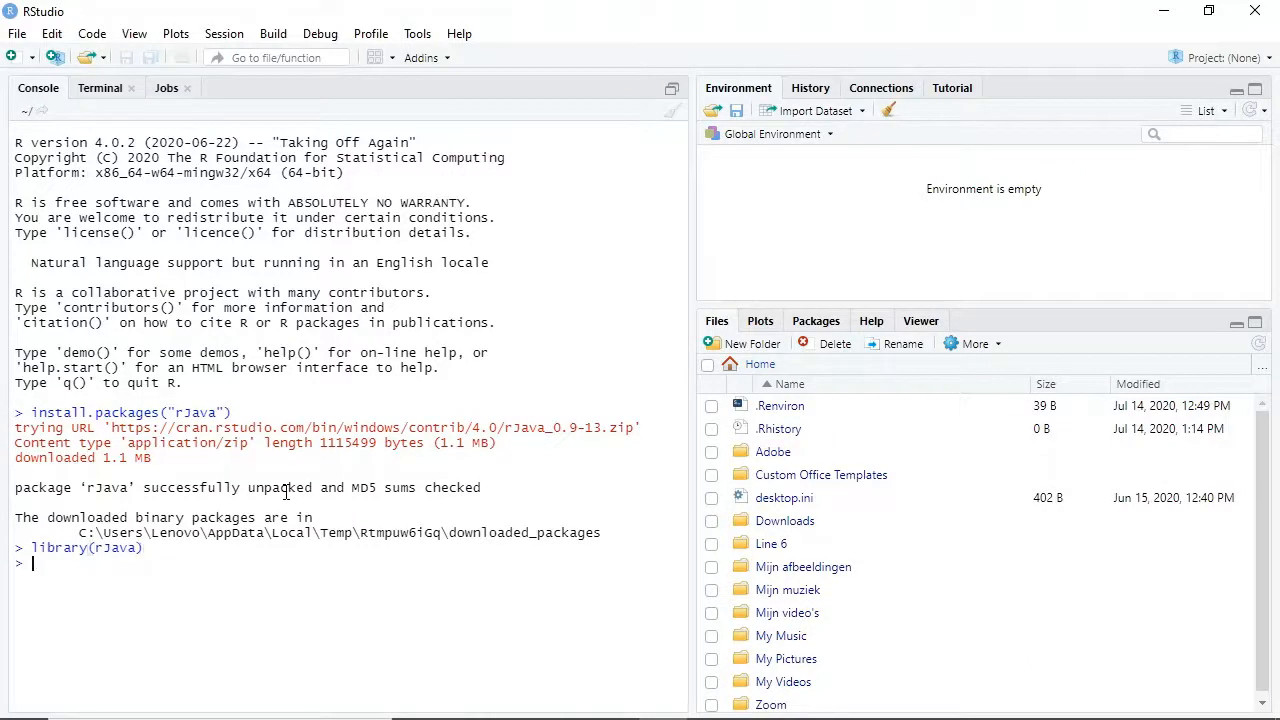